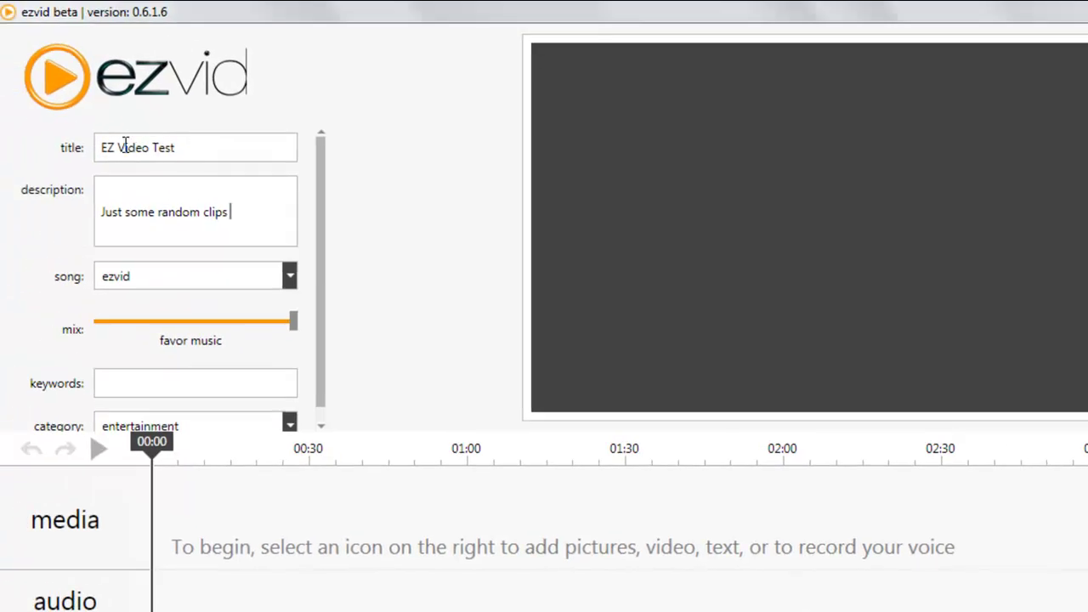
Change the title to 'EZ Vid Video Test' and end the description with 'that is being used to test out ezvid.'
left_click_drag(123, 147, 209, 148)
type("id")
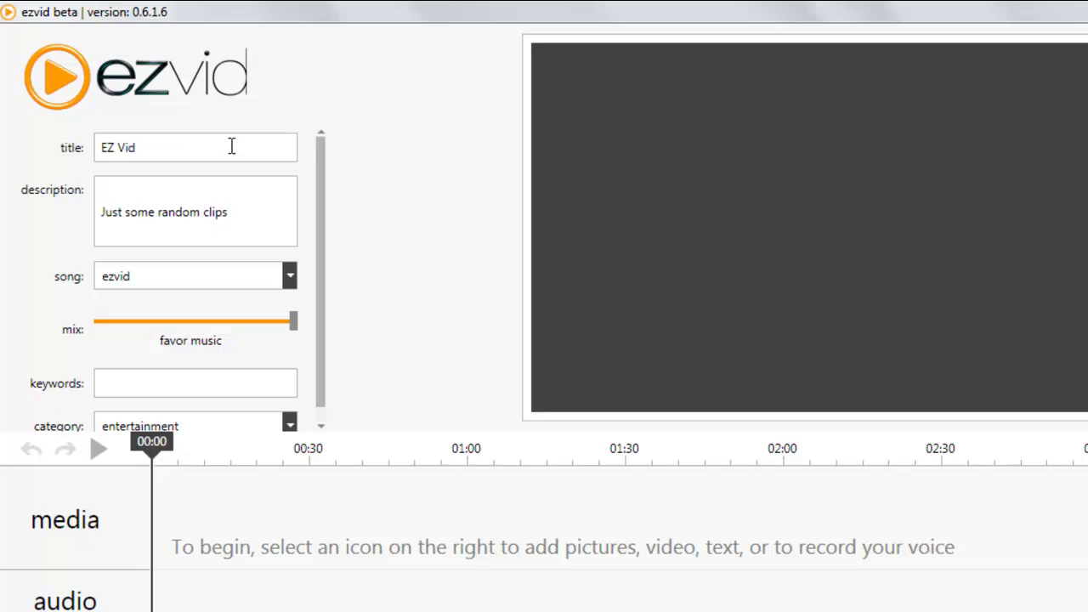
type(" Video Test")
left_click(245, 213)
type("that")
key("BackSpace")
key("BackSpace")
key("BackSpace")
key("BackSpace")
key("BackSpace")
key("BackSpace")
type("that")
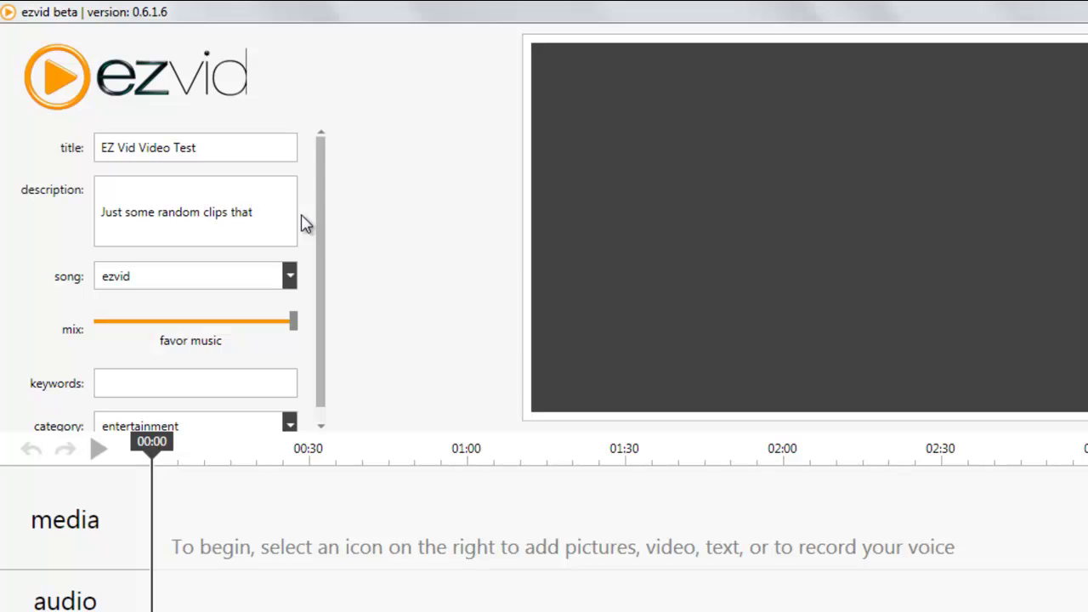
type(" is being")
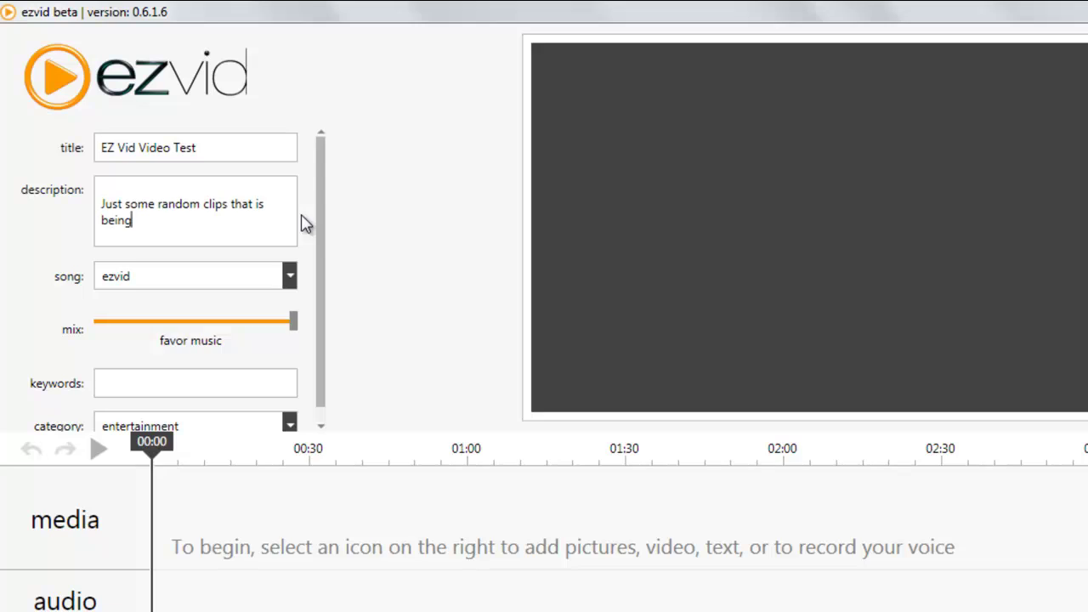
type(" used the")
key("BackSpace")
key("BackSpace")
type("o test e")
key("BackSpace")
type("out ezi")
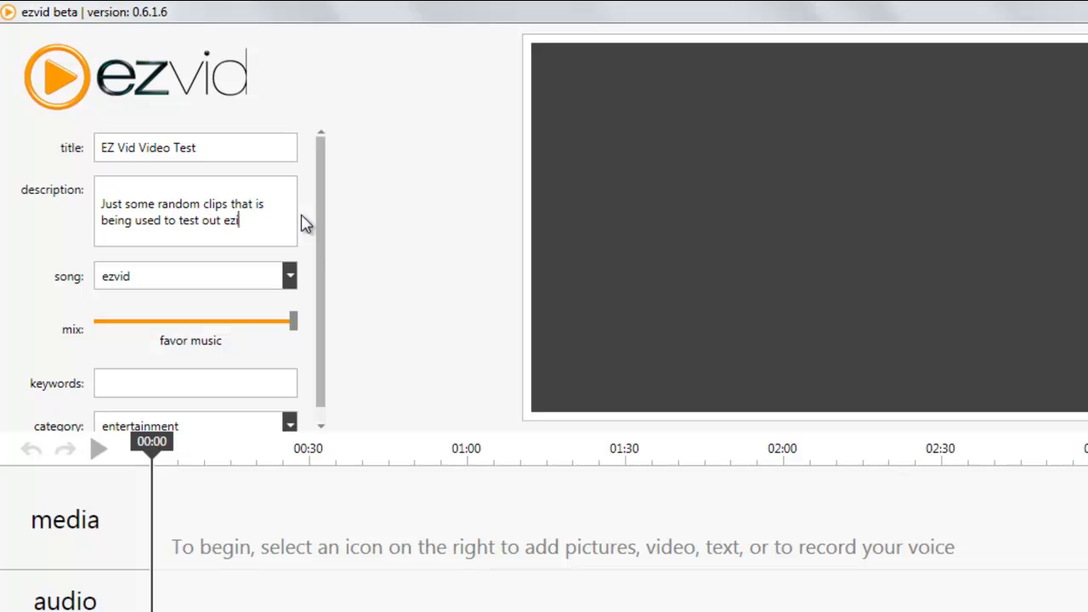
key("BackSpace")
type("vid.")
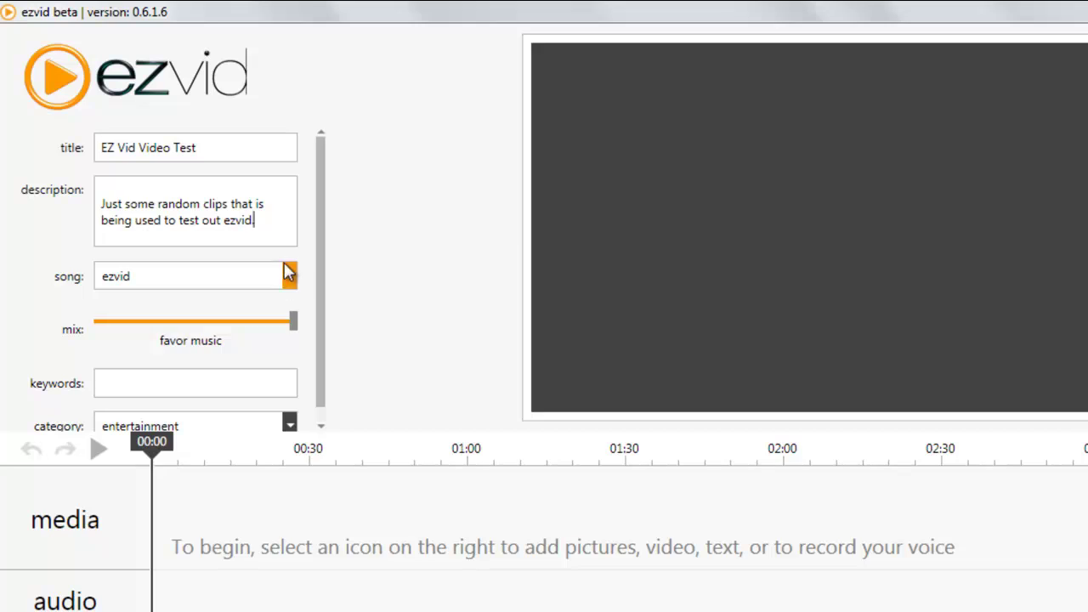
Scroll through the dropdown list of available background songs
left_click(289, 281)
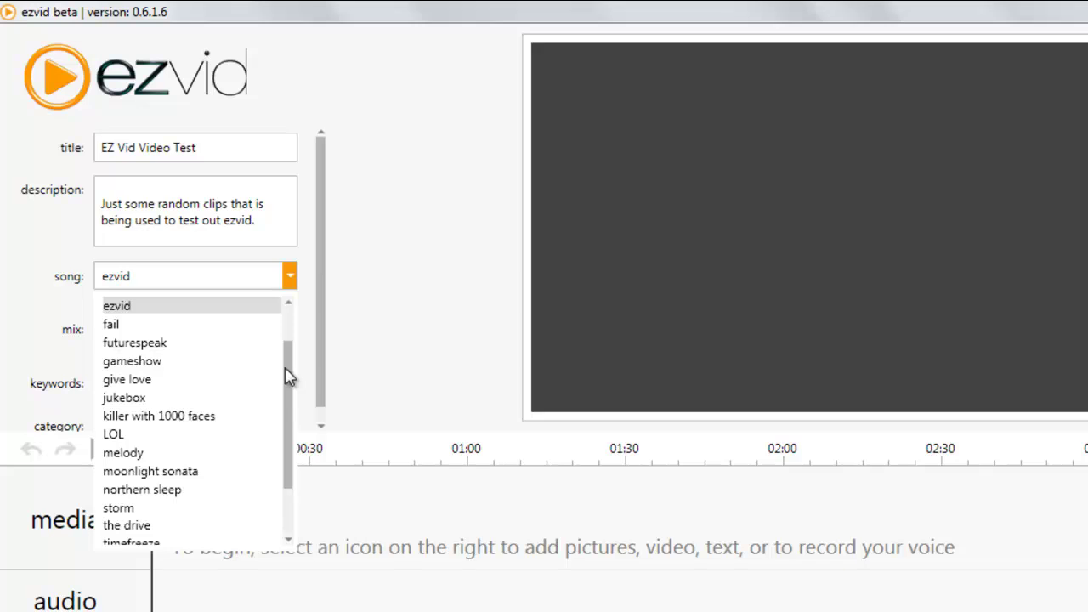
left_click_drag(285, 367, 280, 338)
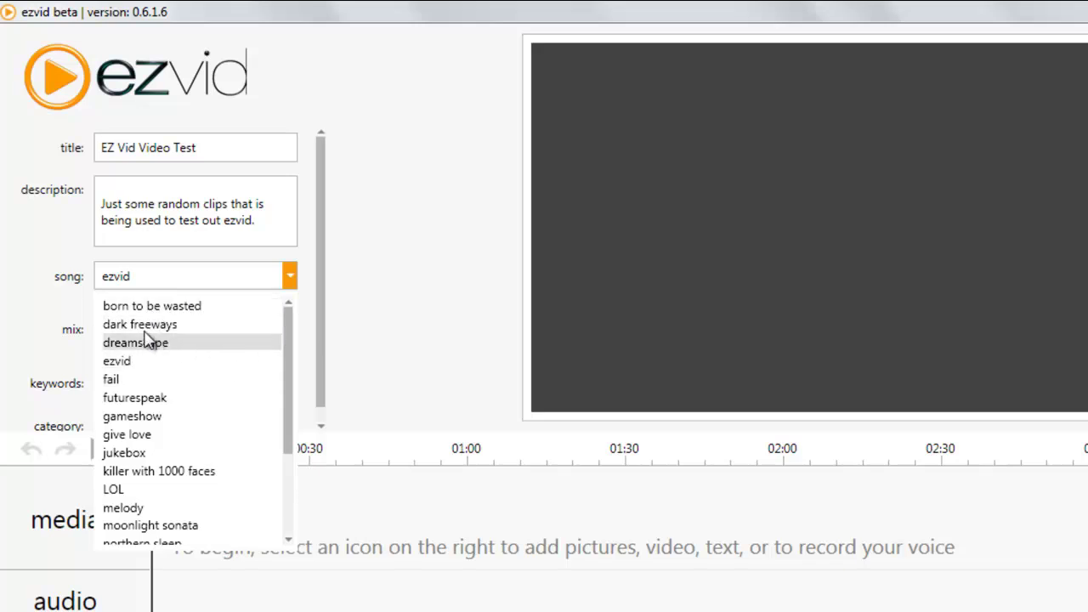
left_click_drag(288, 371, 290, 434)
left_click_drag(375, 413, 394, 326)
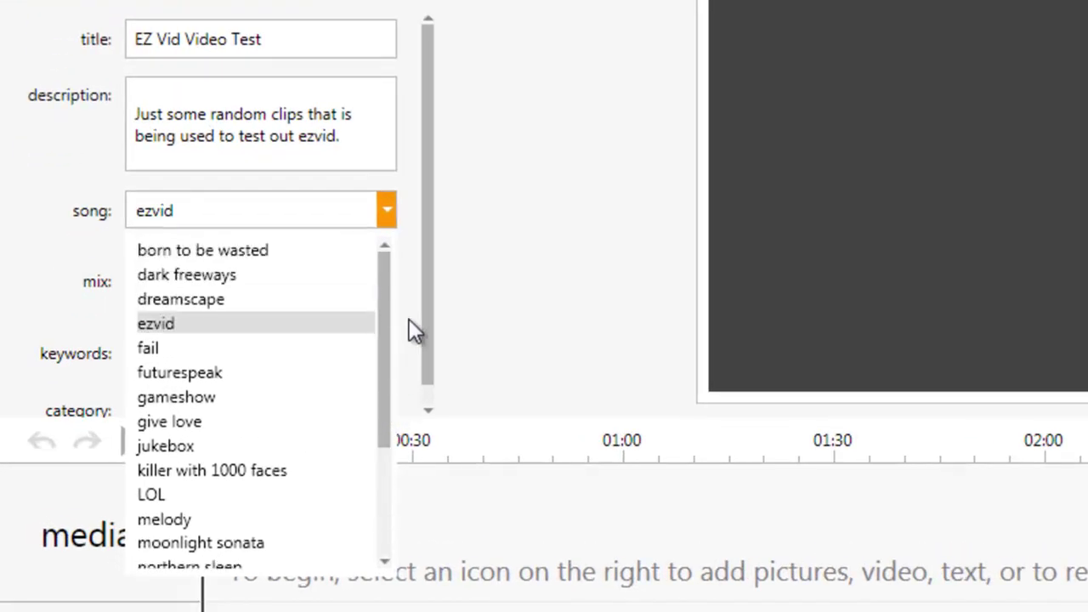
Keep ezvid as the song and enter keywords 'ezvid test demo short demonstration'
left_click(245, 314)
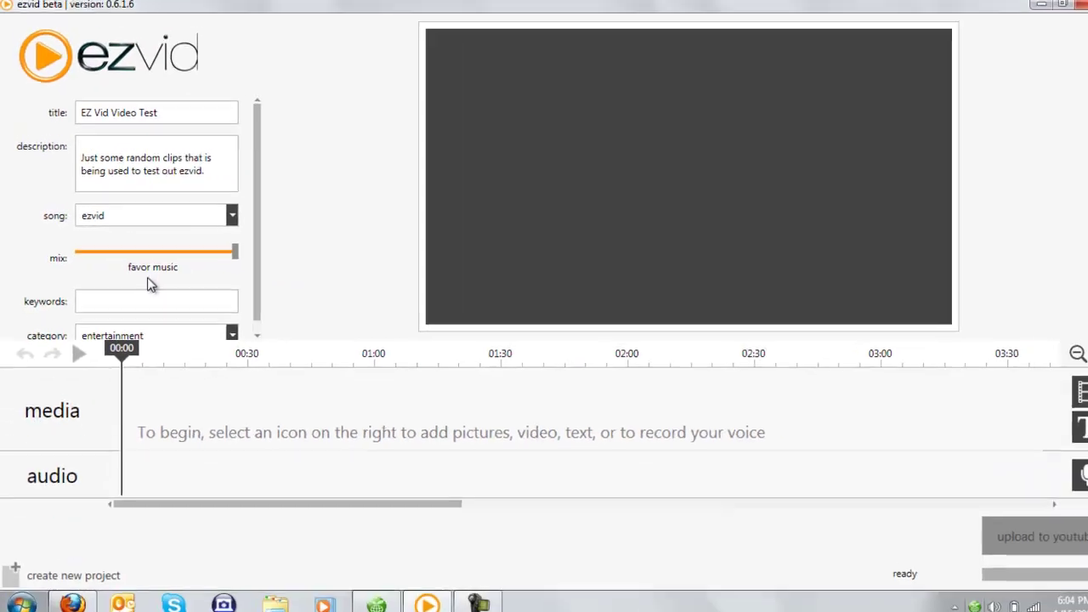
left_click(148, 294)
type("EZ")
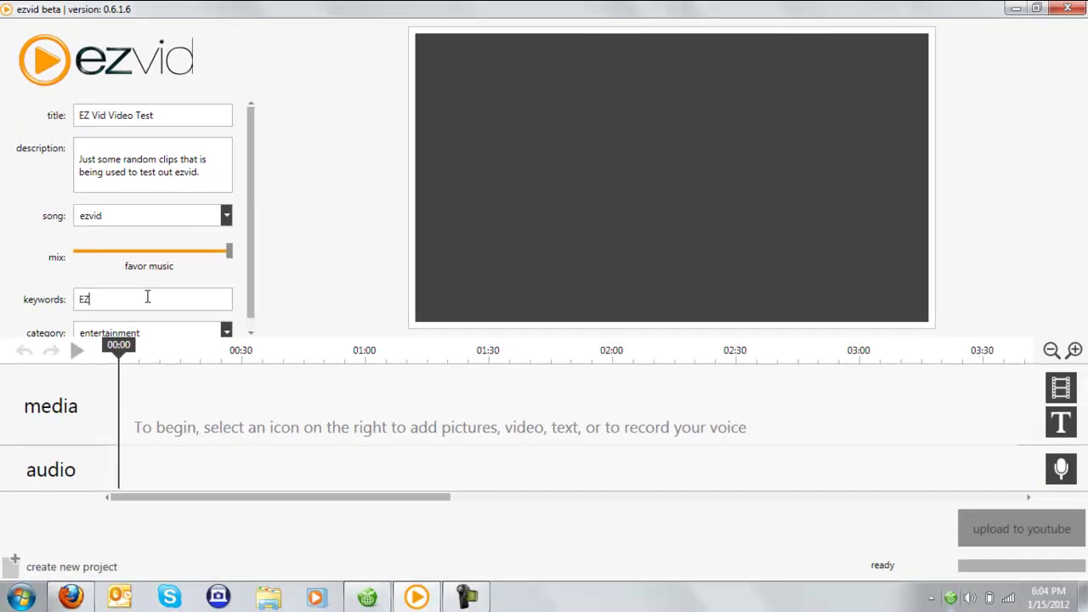
type("V")
key("BackSpace")
type("Vid ezvid test demo short ")
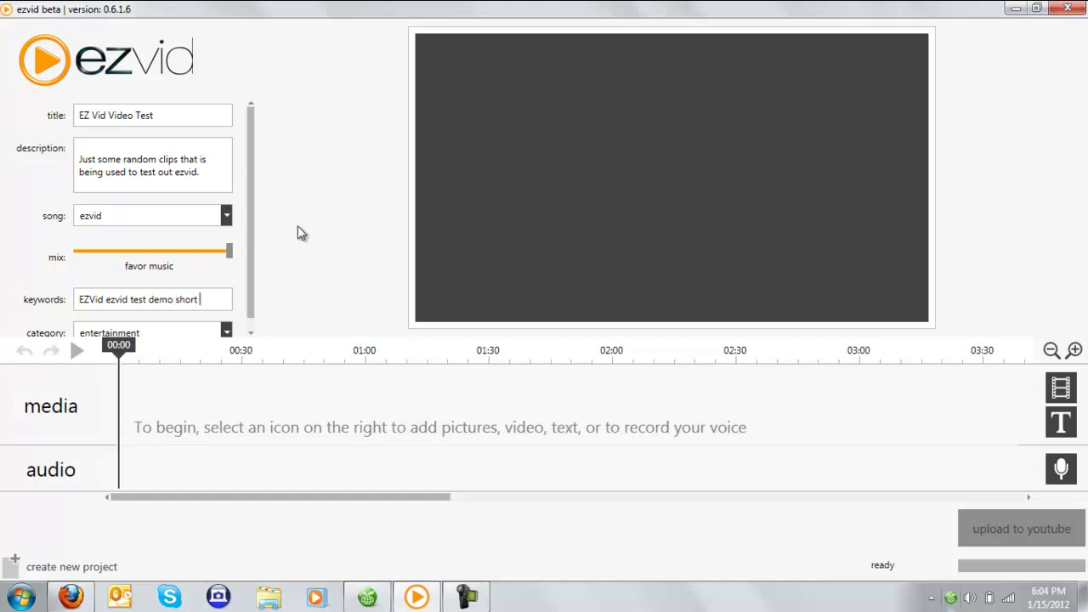
type("demonstration")
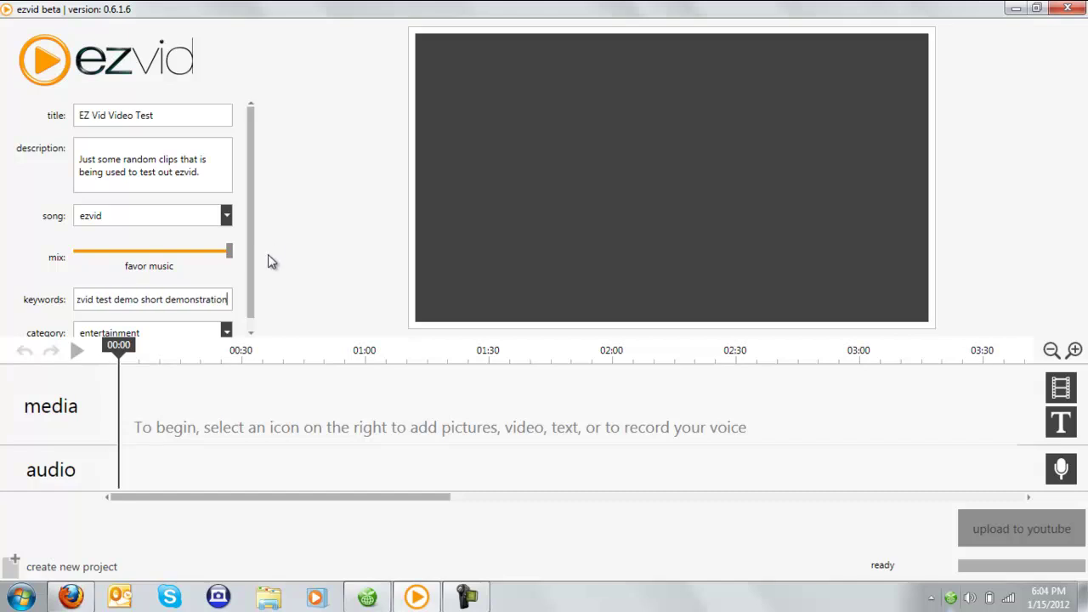
Set the video category to science & technology
scroll(254, 276, "down", 1)
left_click(226, 322)
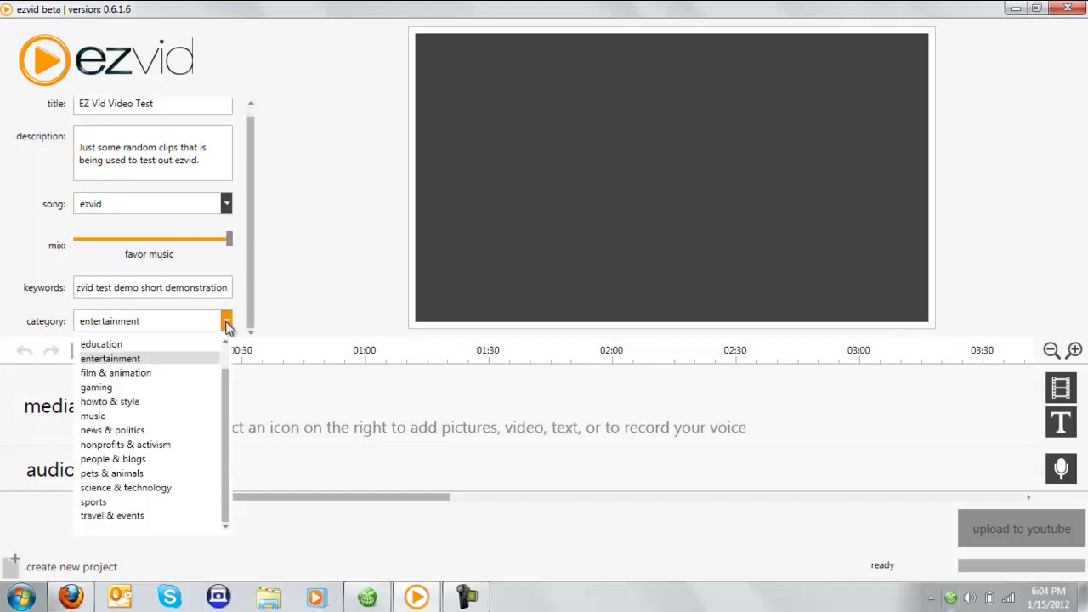
scroll(221, 357, "up", 1)
scroll(197, 399, "down", 1)
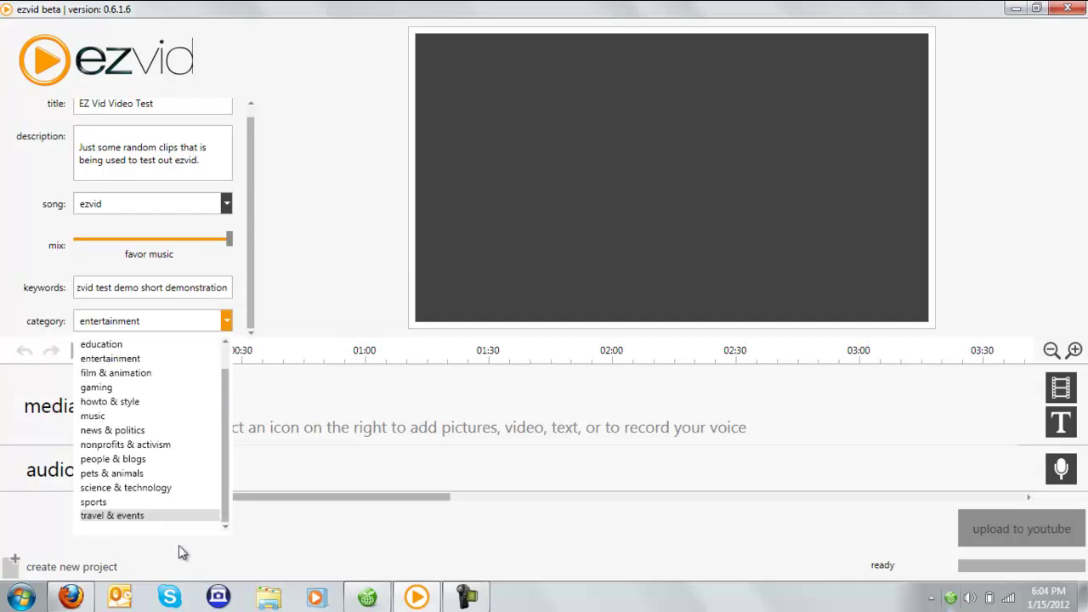
left_click(180, 487)
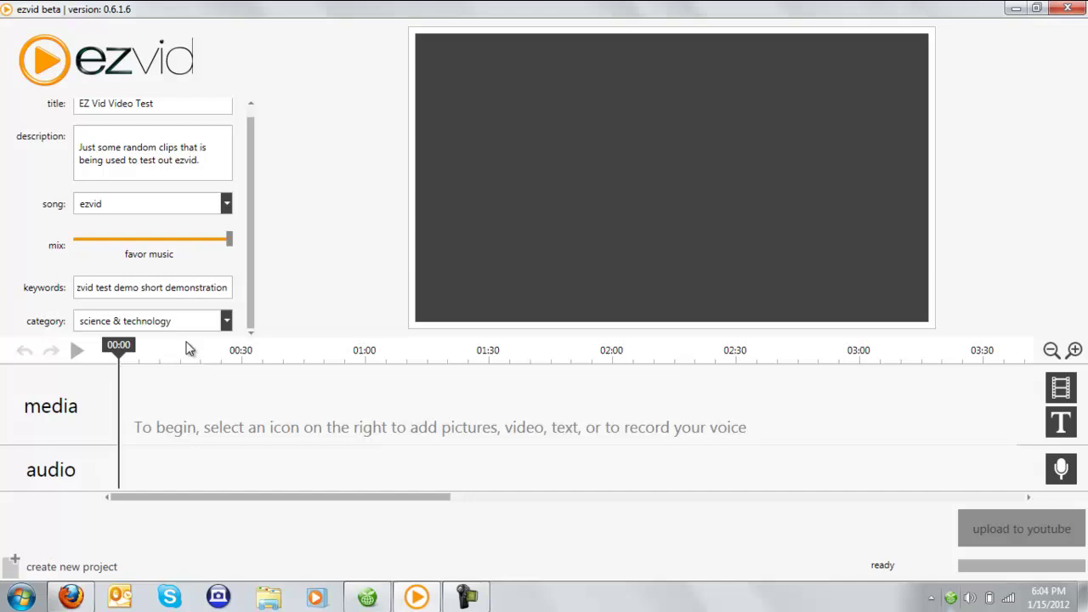
left_click(217, 168)
Import MOV00006 from Documents > Archives on People into the media track
left_click(1057, 397)
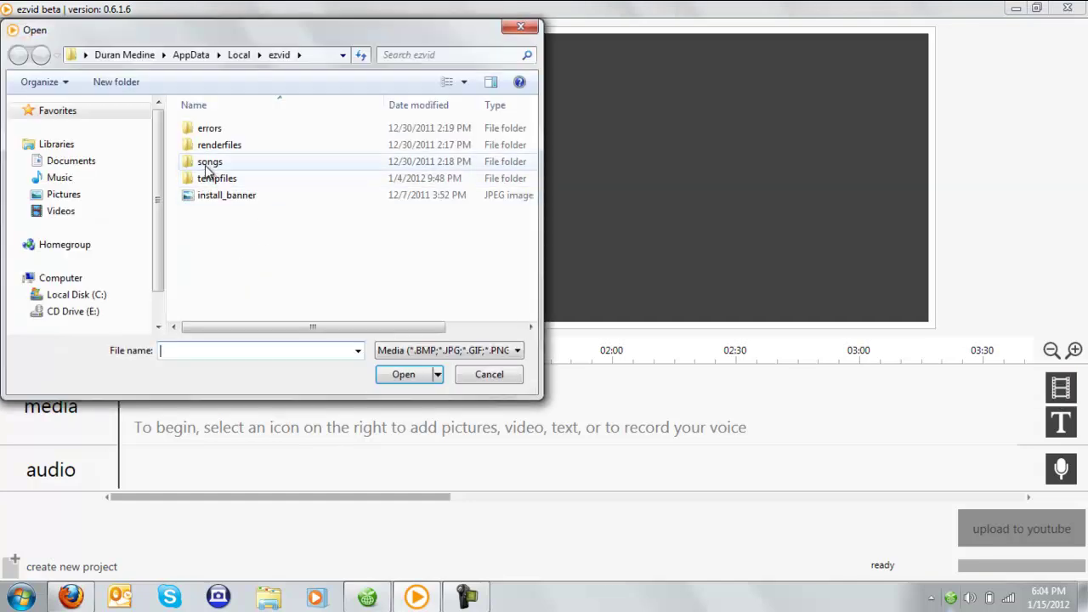
left_click(62, 211)
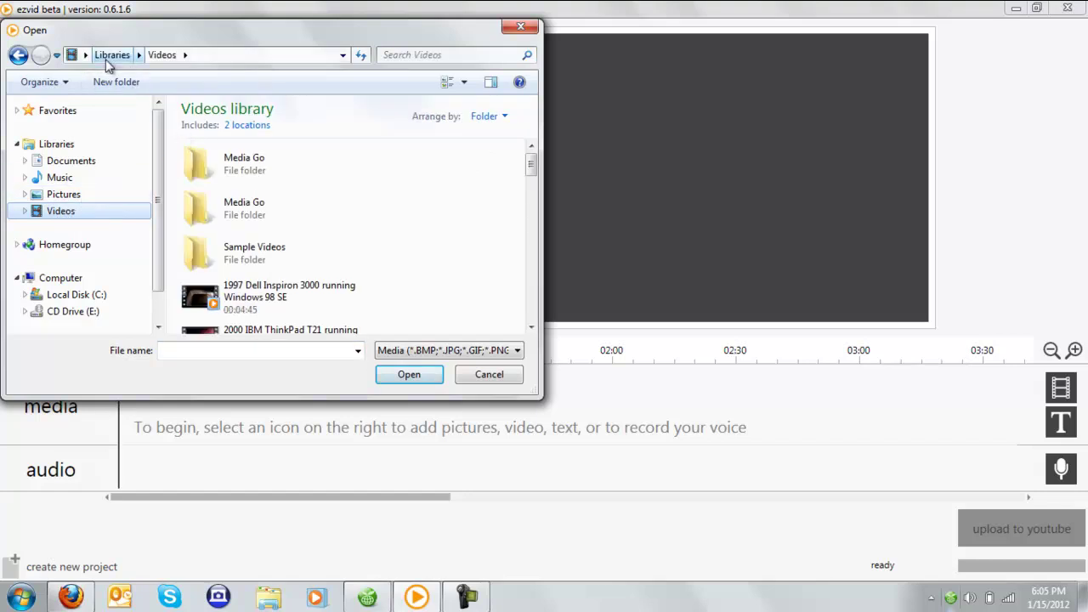
left_click(127, 55)
double_click(241, 170)
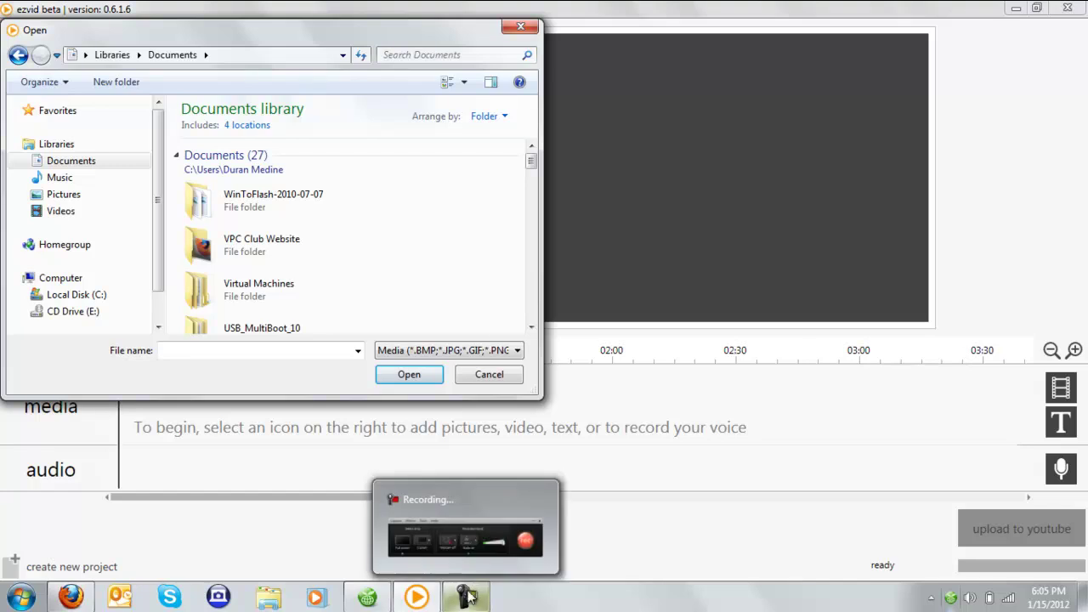
left_click_drag(530, 160, 513, 268)
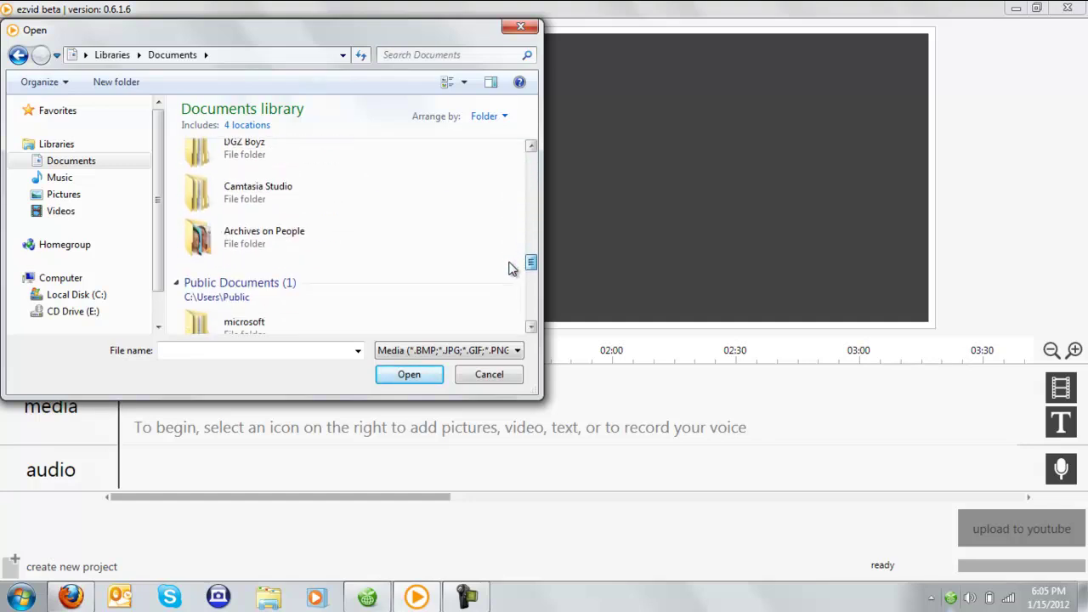
double_click(311, 252)
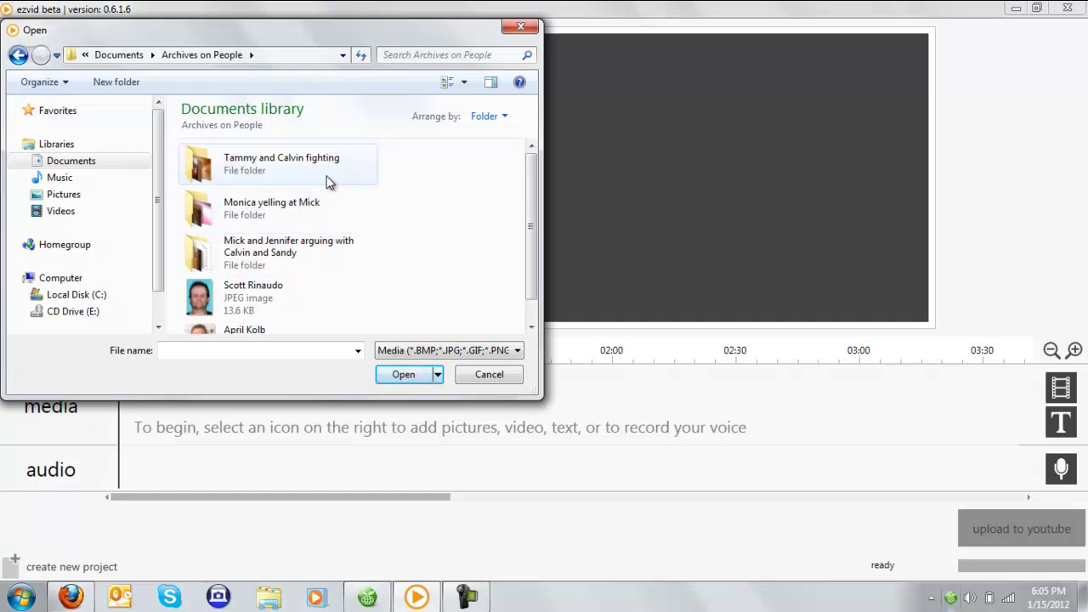
double_click(298, 217)
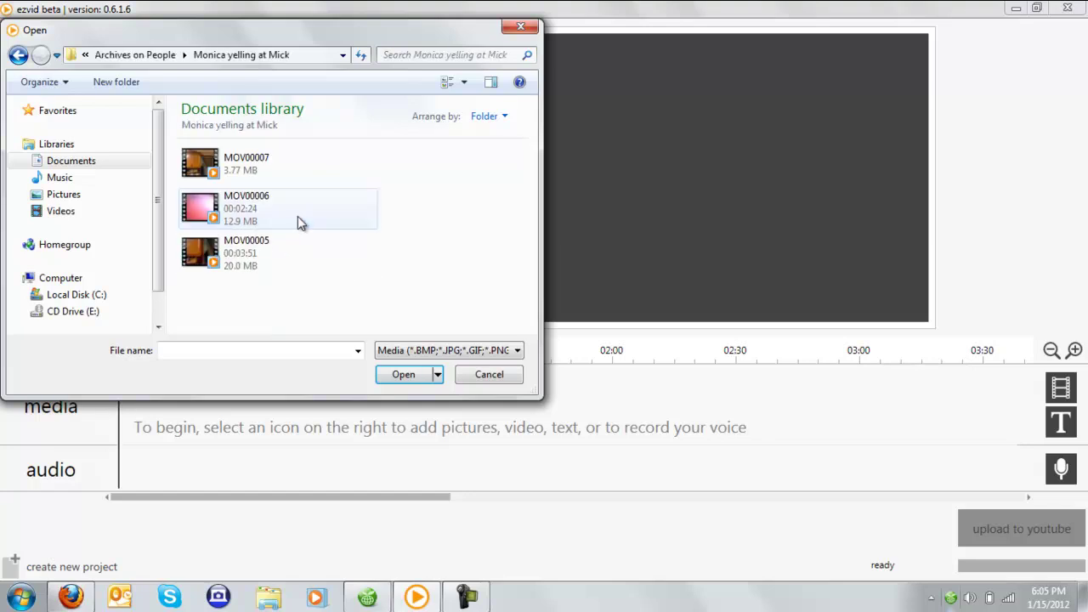
left_click(244, 207)
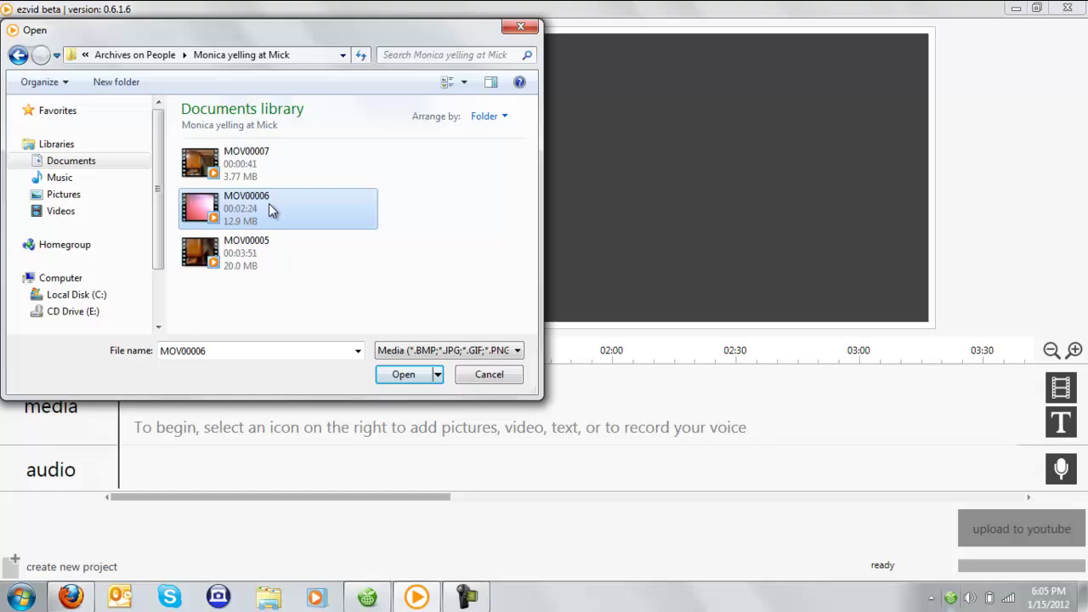
double_click(316, 206)
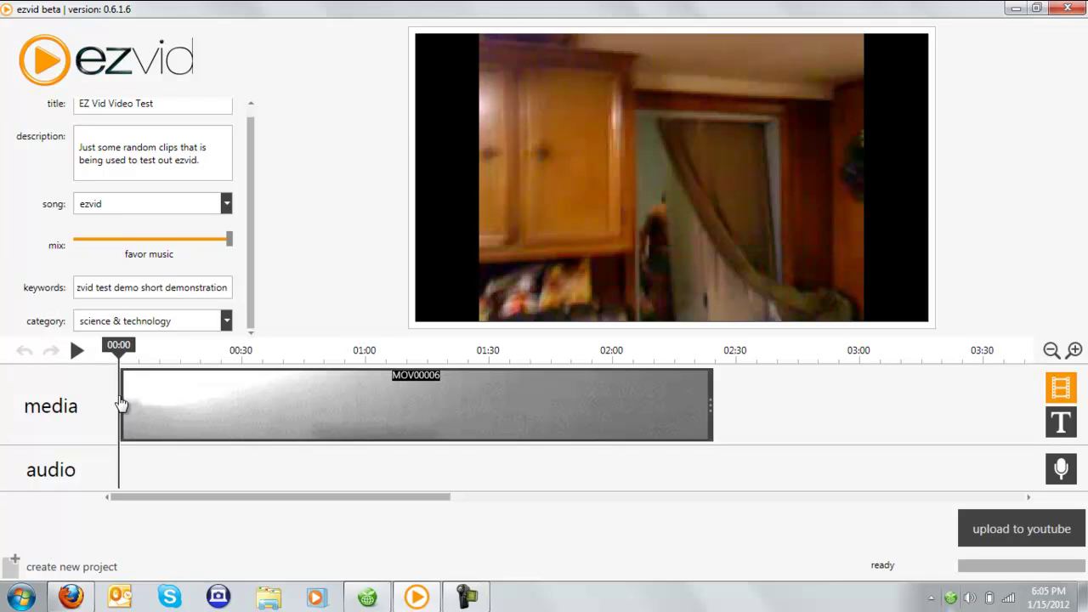
Trim MOV00006 to start at 00:32 and cut its end, leaving about 35 seconds
left_click_drag(121, 357, 288, 384)
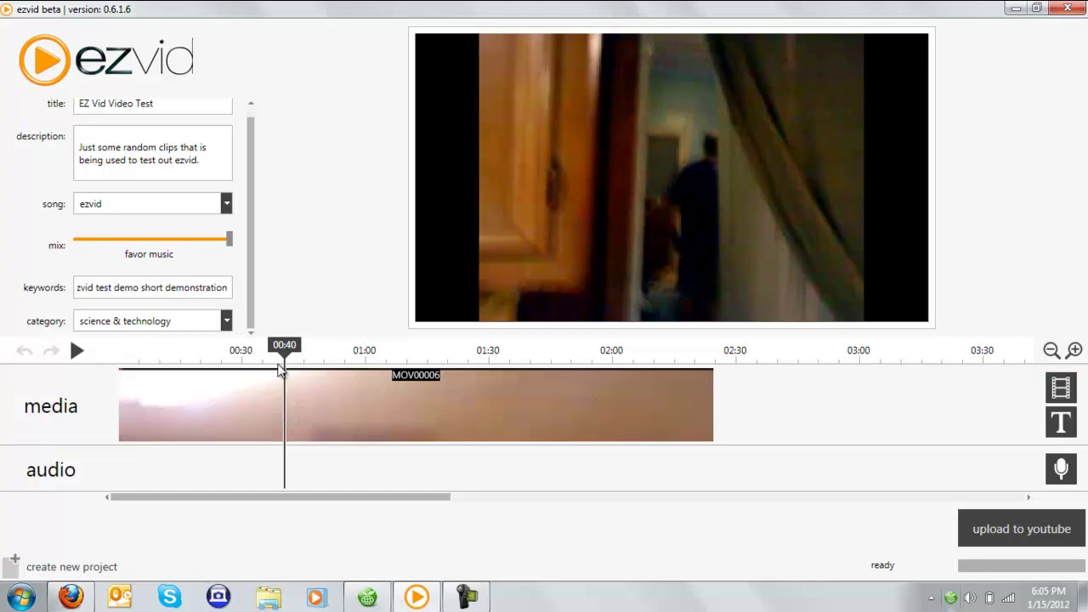
left_click_drag(284, 364, 253, 359)
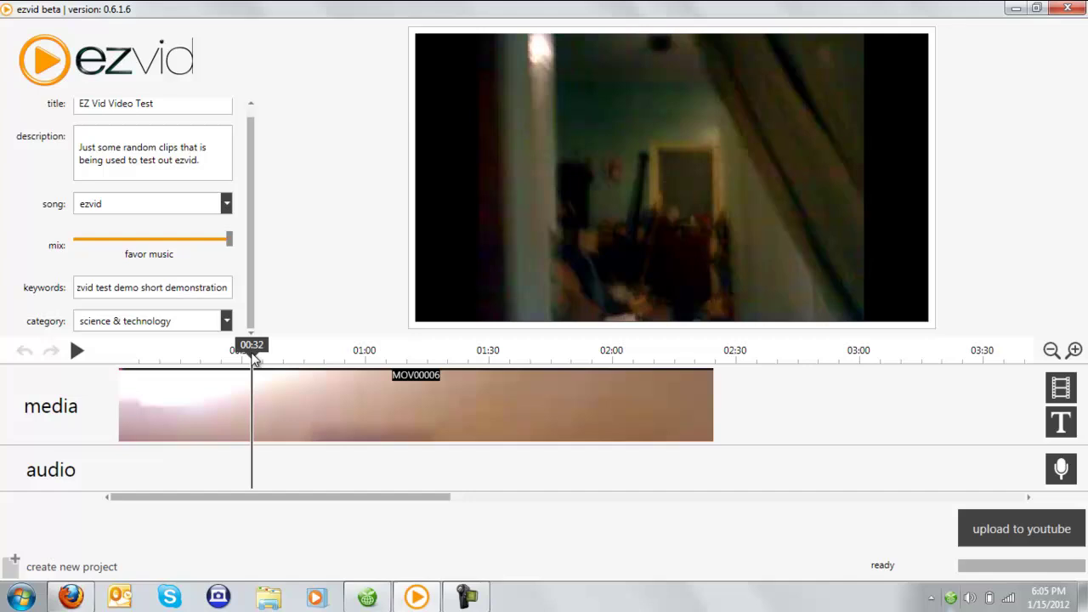
left_click_drag(122, 403, 253, 396)
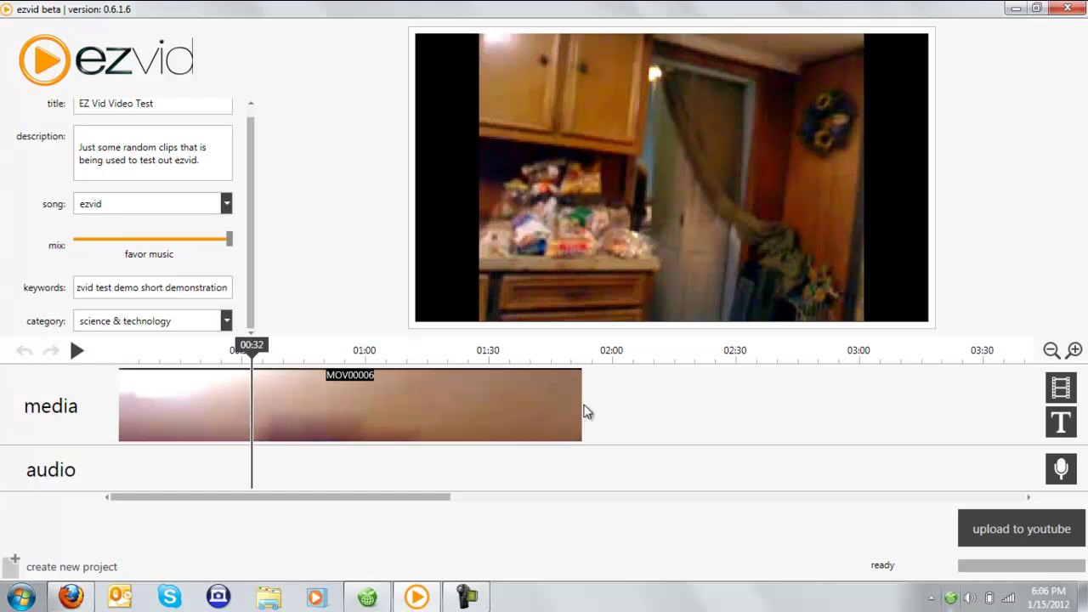
left_click_drag(578, 408, 260, 433)
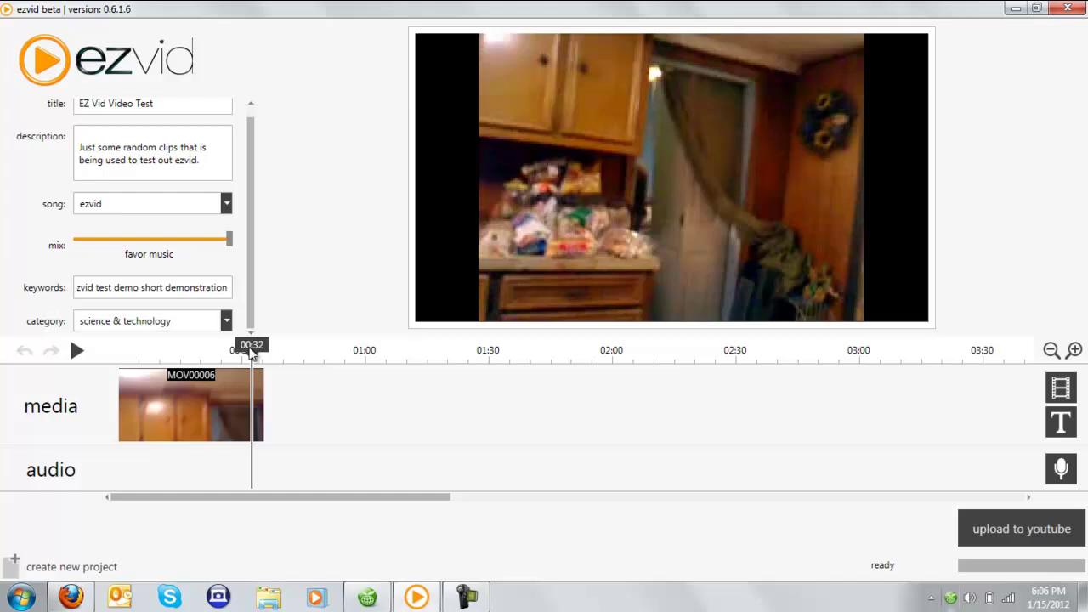
Create a text slide with a black background, white text and Tahoma font
left_click(1060, 423)
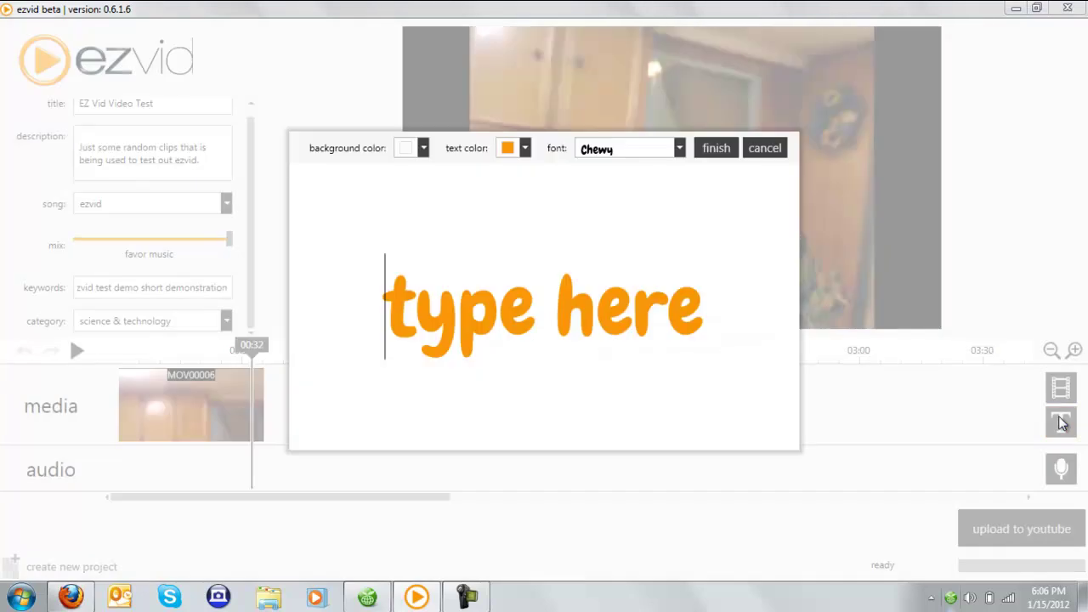
left_click_drag(706, 295, 392, 283)
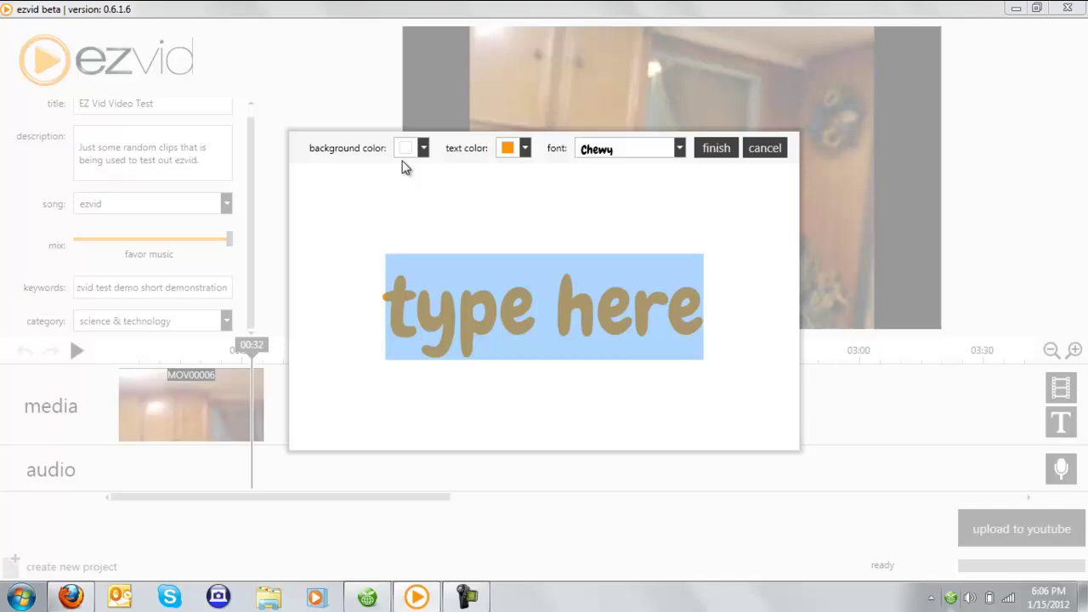
left_click(423, 148)
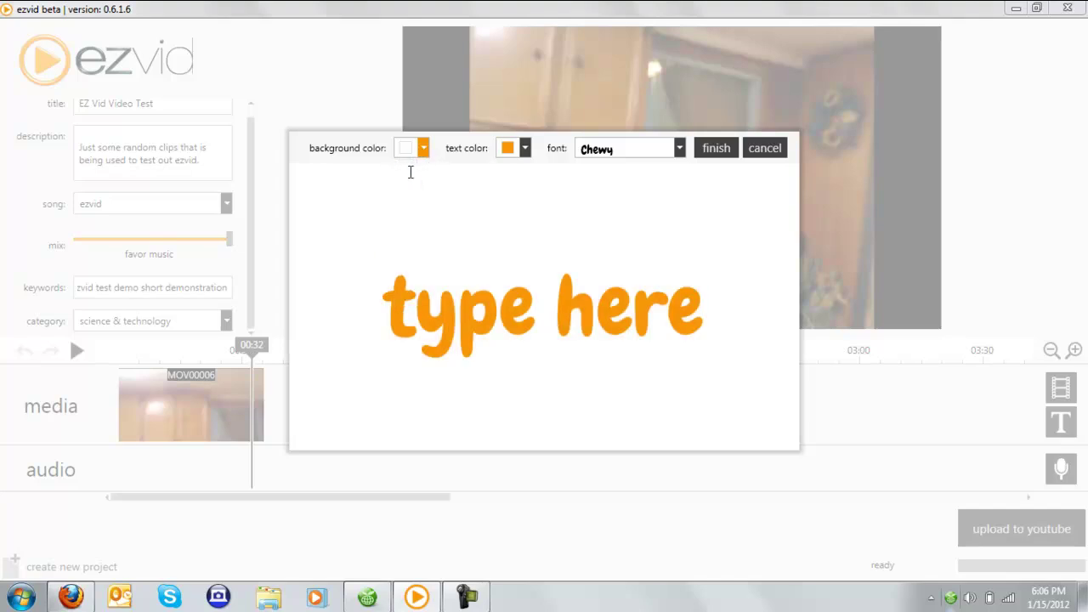
left_click(405, 172)
left_click(524, 148)
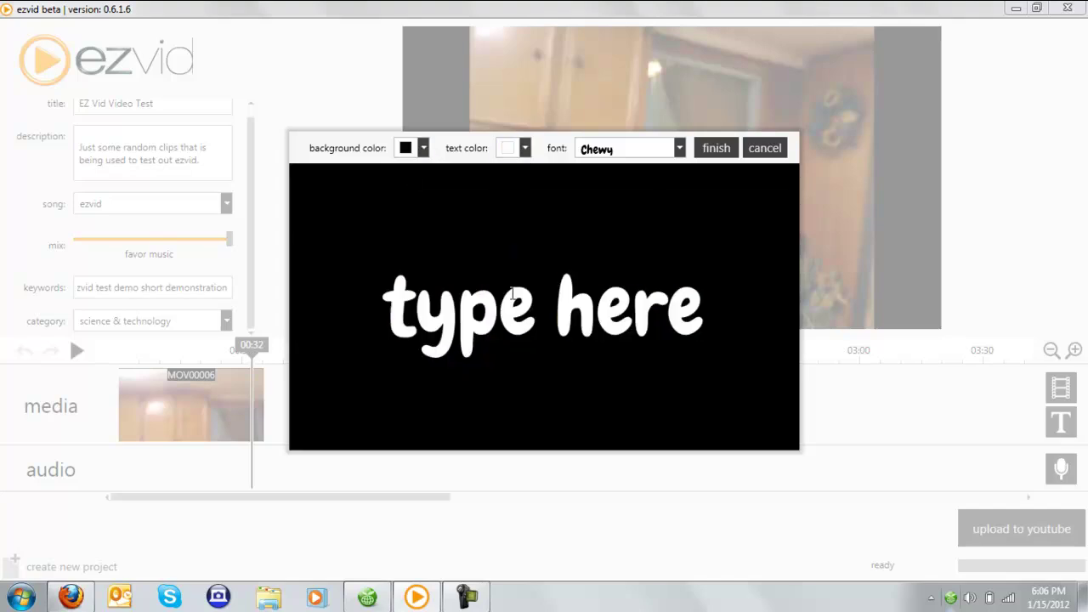
left_click(680, 149)
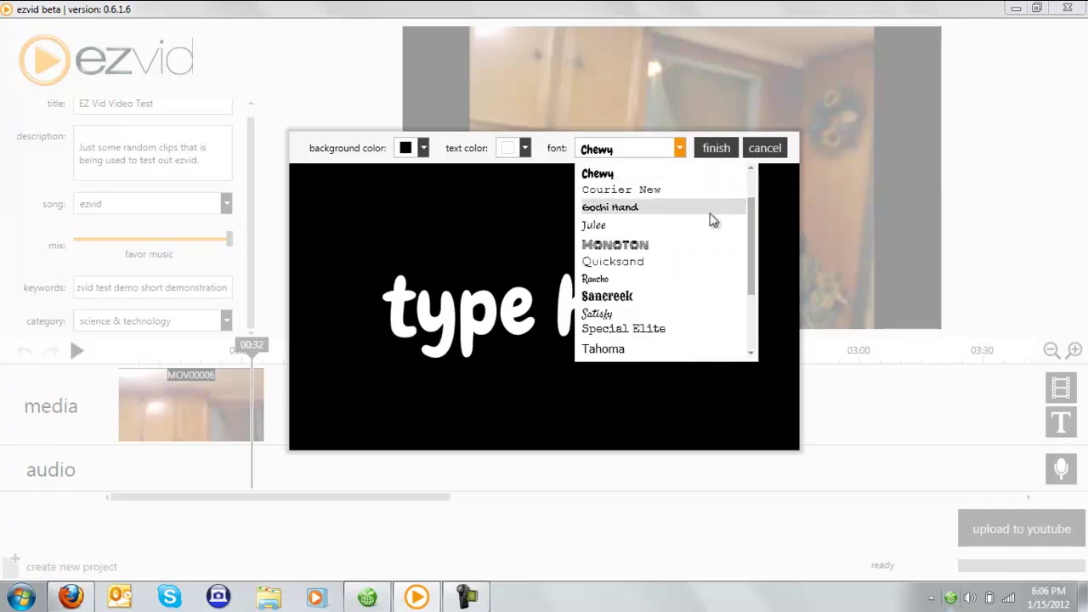
left_click(756, 268)
left_click(680, 148)
left_click(636, 346)
Replace the placeholder text with 'EZ Vid Test' and place the slide on the timeline
double_click(639, 340)
left_click(642, 336)
double_click(647, 331)
left_click_drag(790, 323, 286, 391)
type("EZ VI")
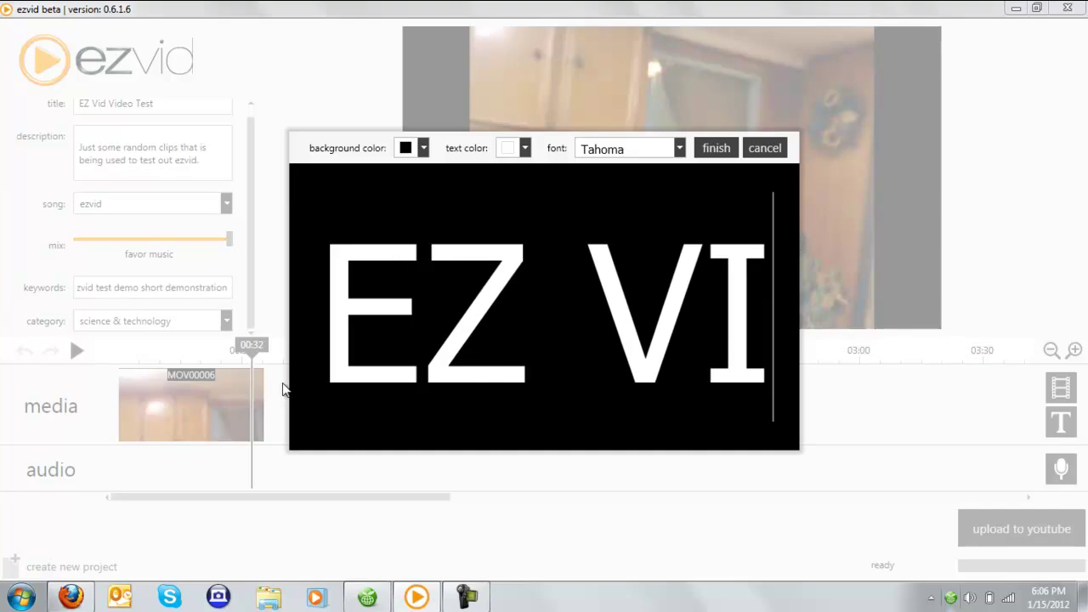
key("BackSpace")
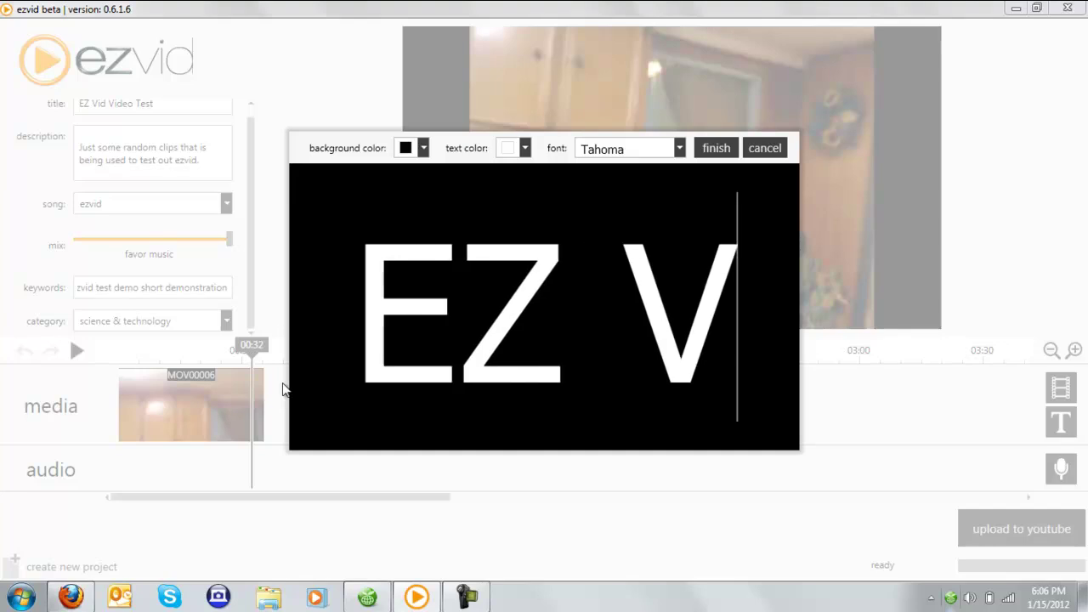
type("id Test")
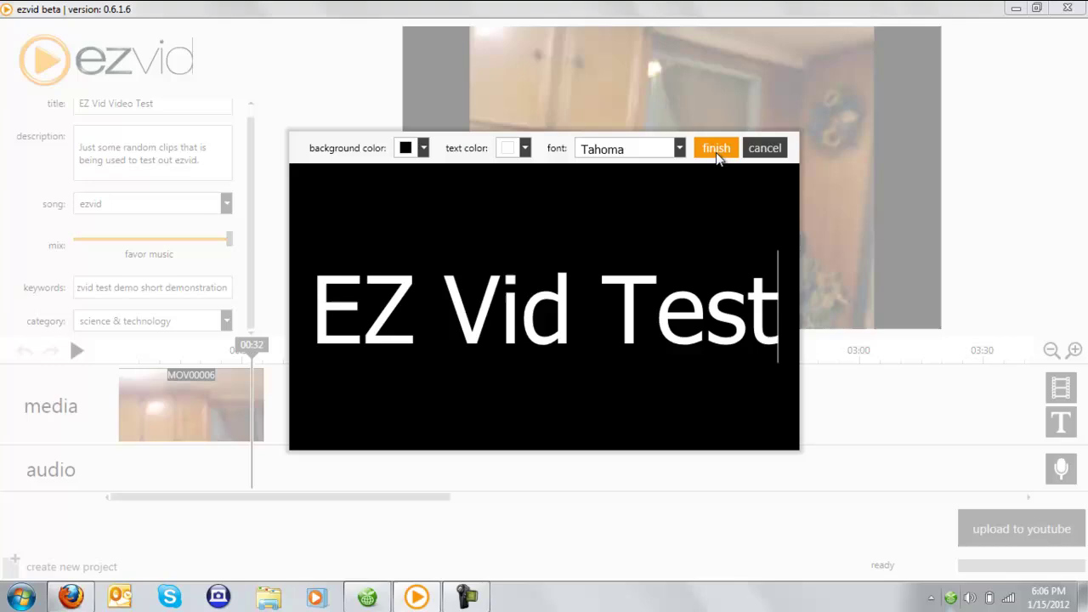
type(" w")
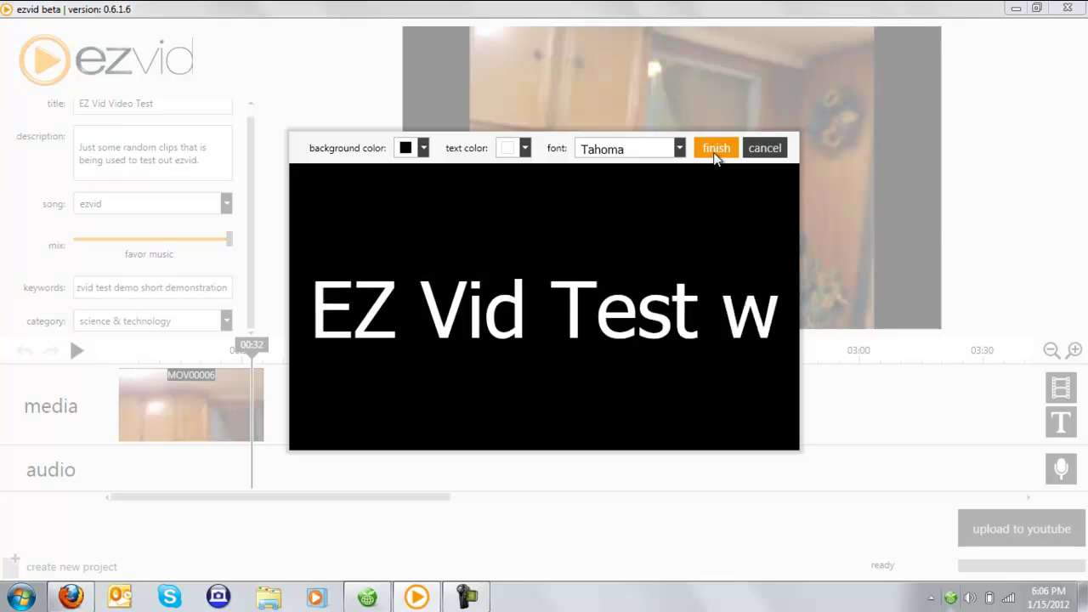
key("BackSpace")
key("BackSpace")
left_click(714, 150)
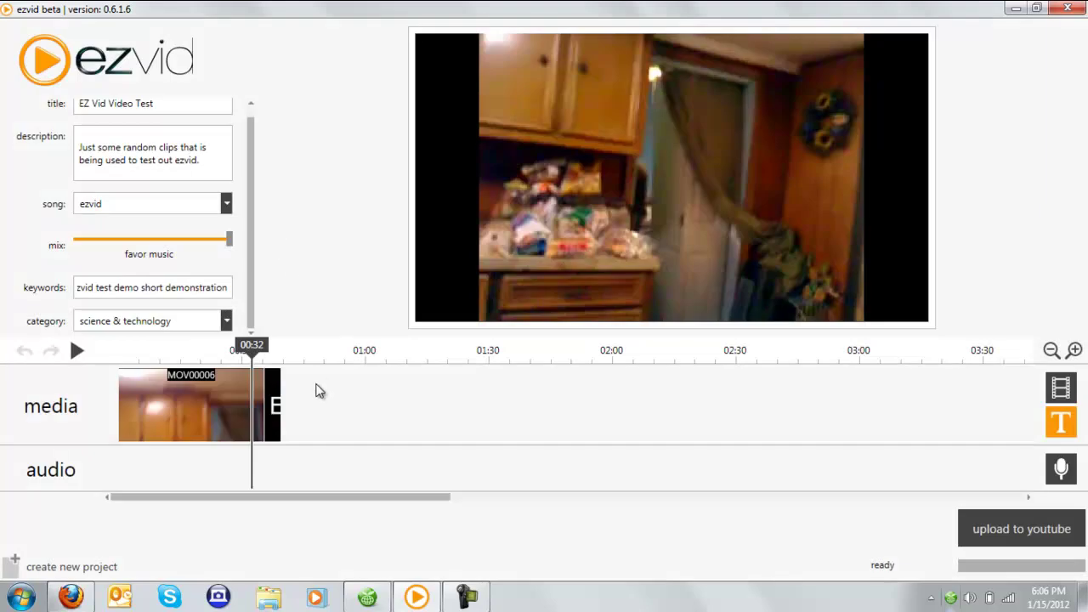
Drag the EZ Vid Test slide's right edge to give it a longer duration
left_click_drag(278, 399, 351, 405)
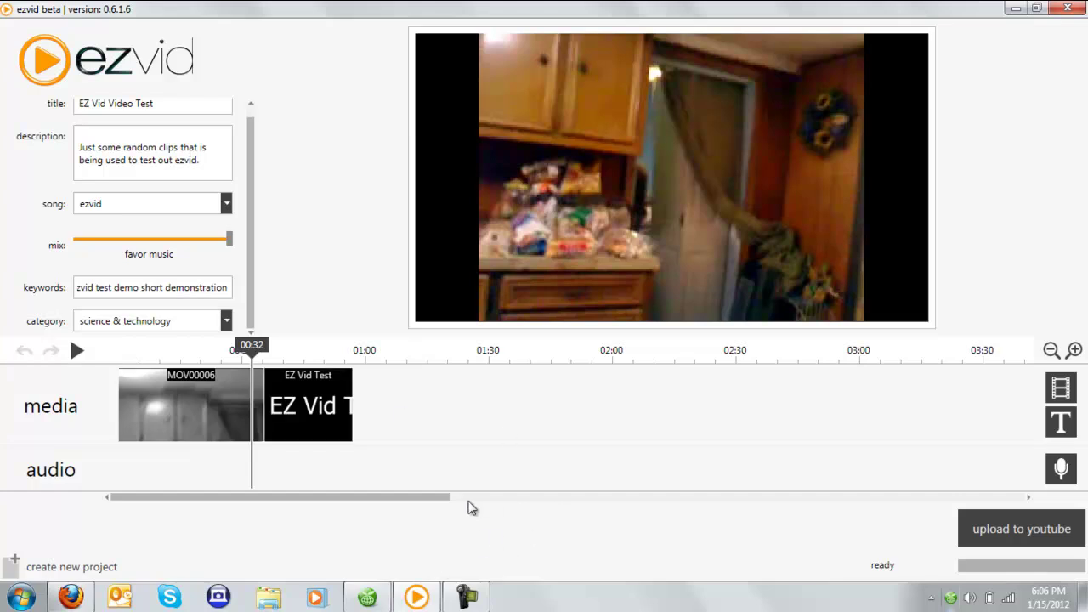
left_click_drag(440, 501, 505, 500)
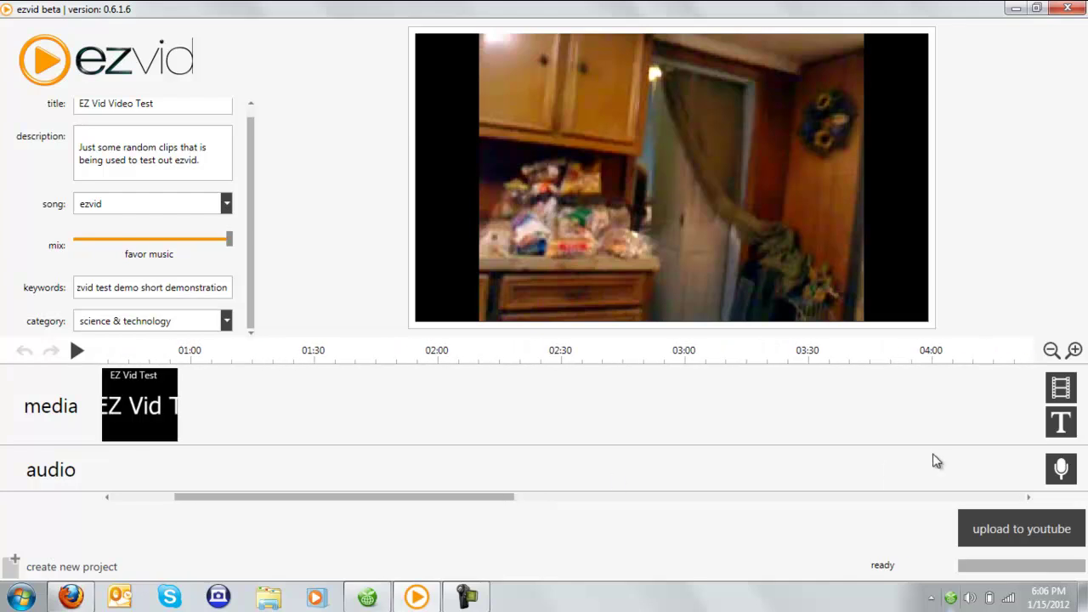
Import MOV00009 from the Archives on People clip folder after the title slide
left_click(1059, 389)
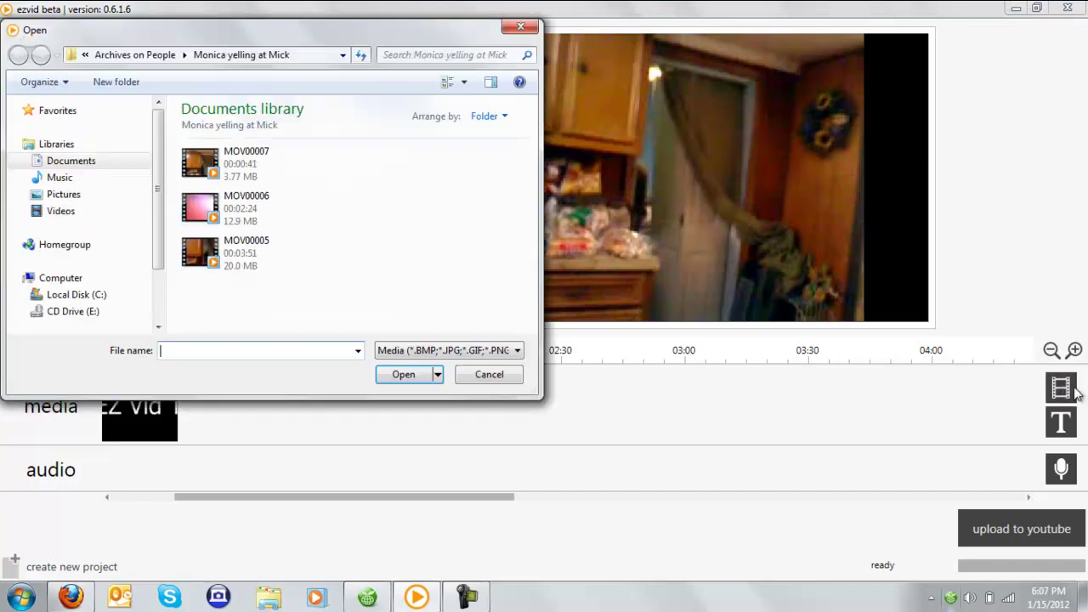
left_click(143, 55)
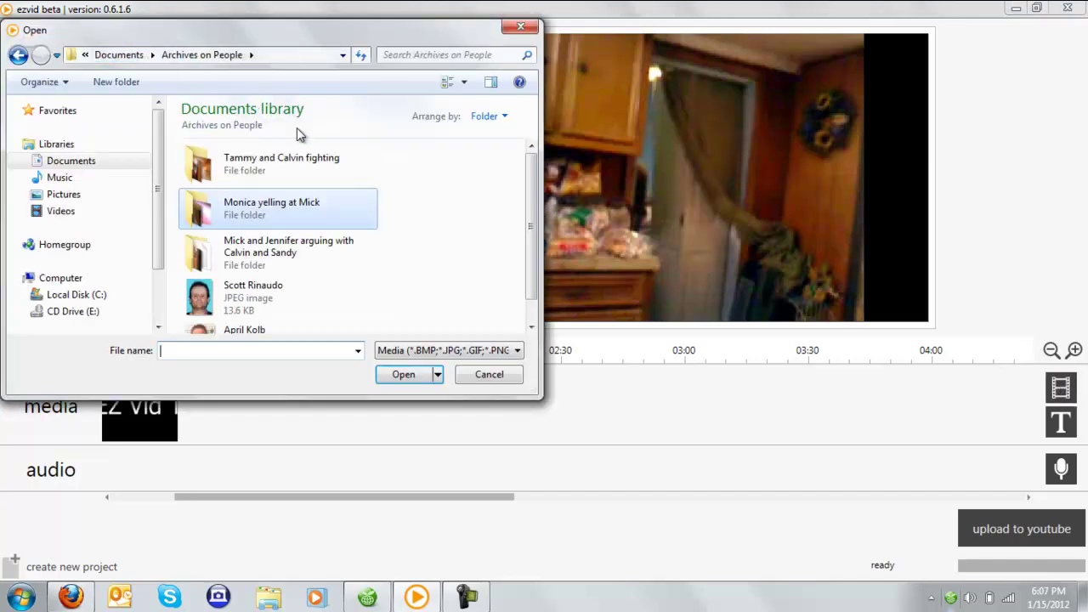
double_click(316, 164)
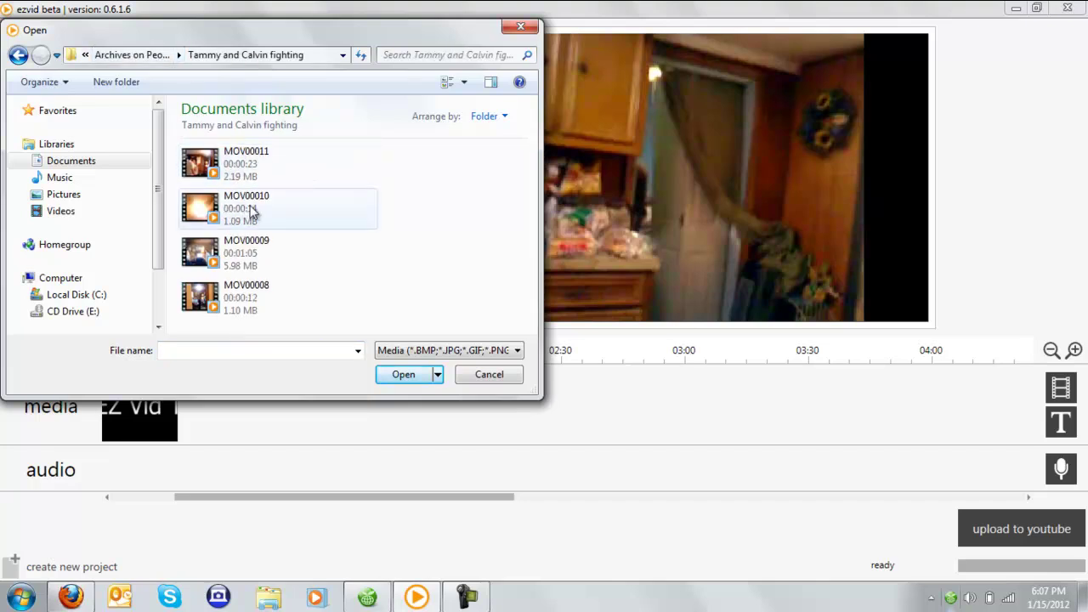
left_click(263, 244)
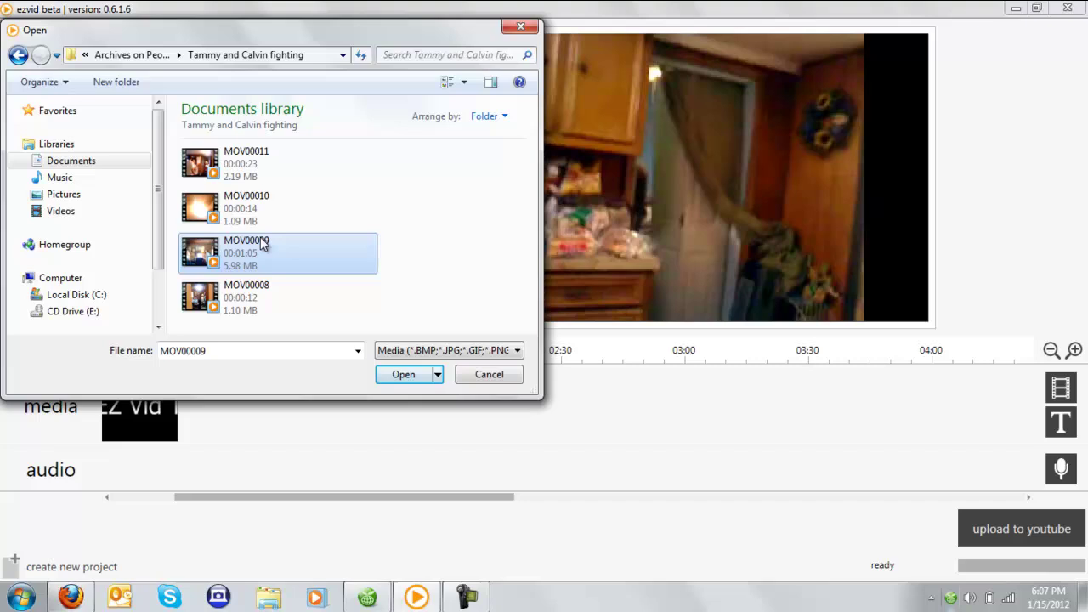
double_click(262, 266)
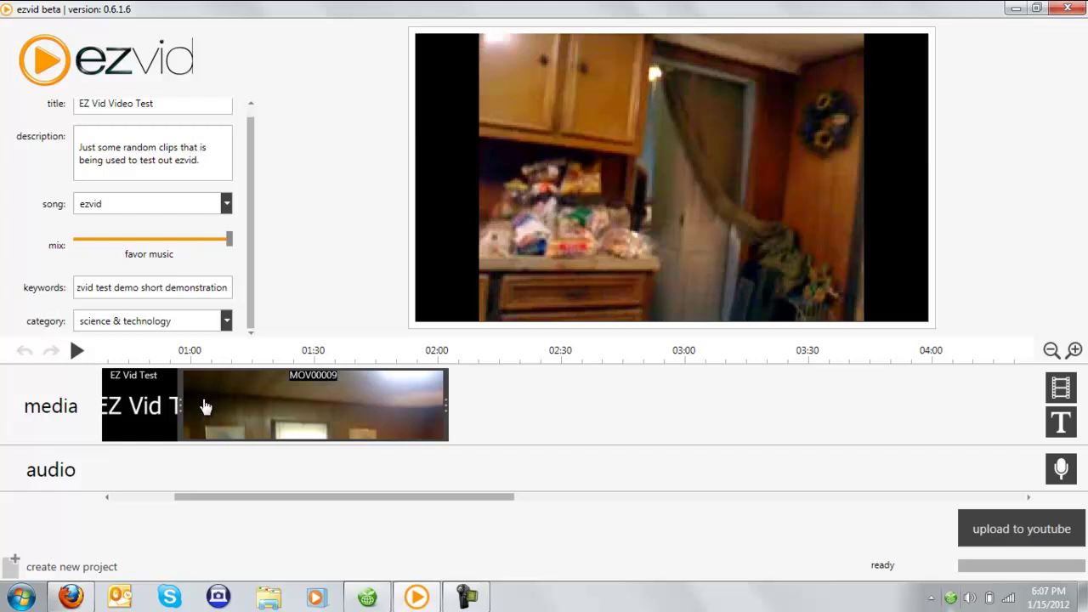
Preview to find the 01:11 point and trim MOV00009's end back to it
left_click(146, 498)
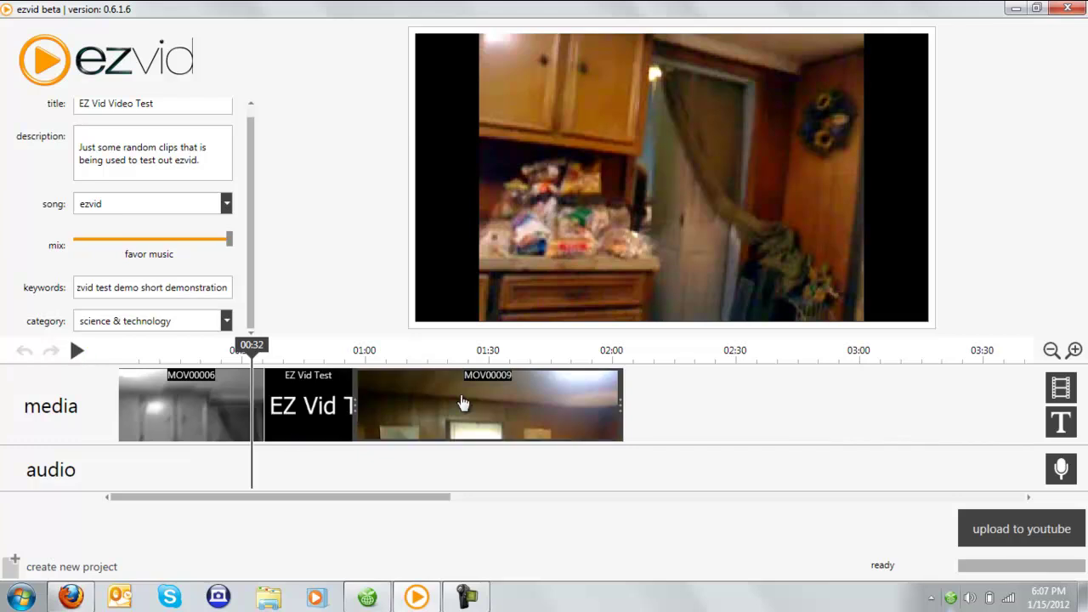
left_click(78, 351)
left_click(78, 351)
left_click_drag(265, 350, 376, 349)
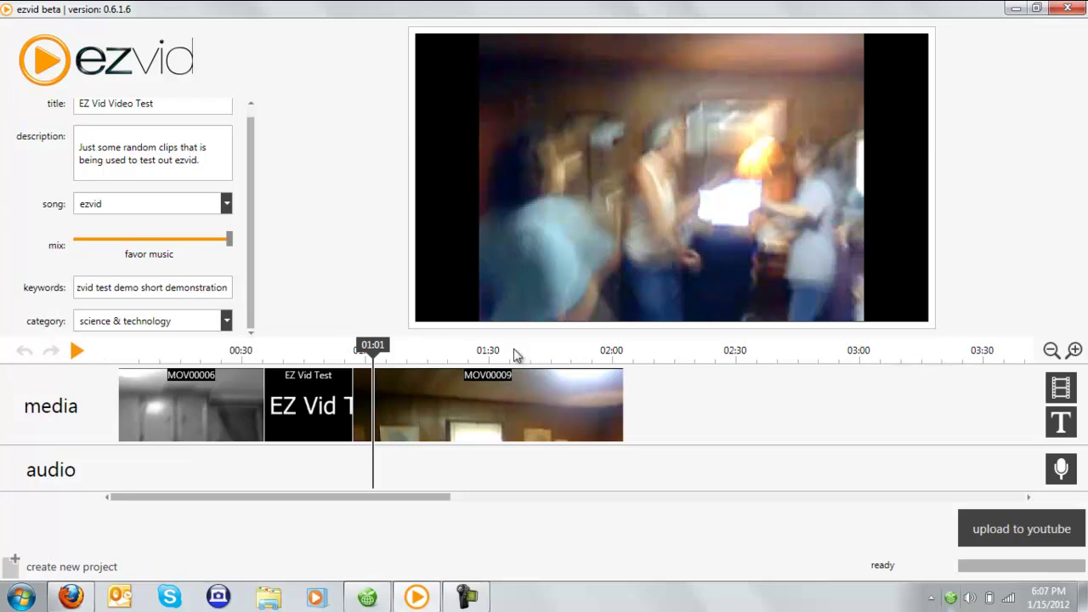
left_click(76, 351)
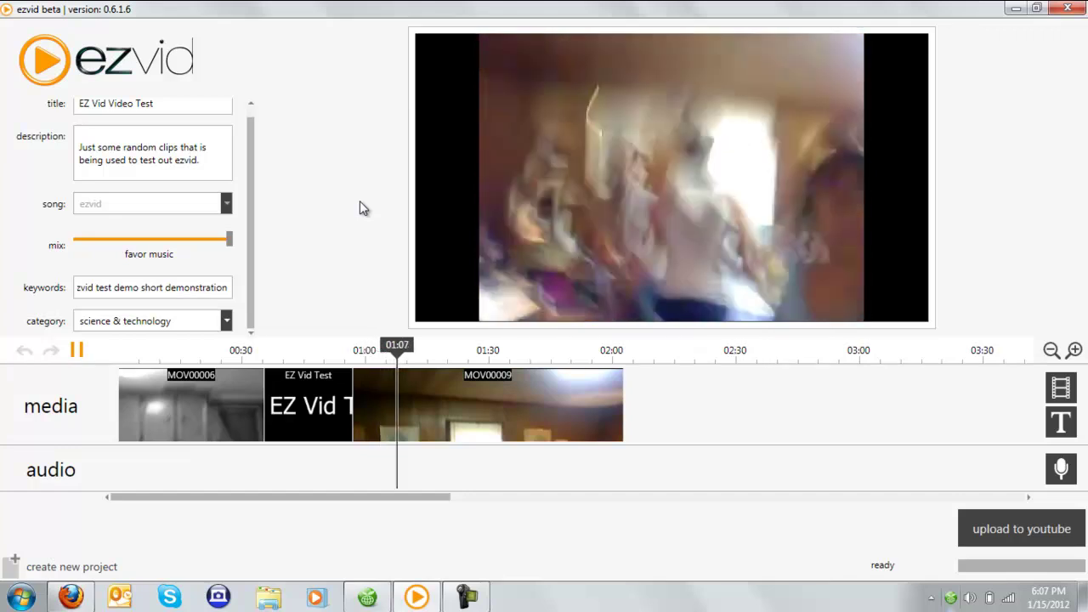
left_click(75, 350)
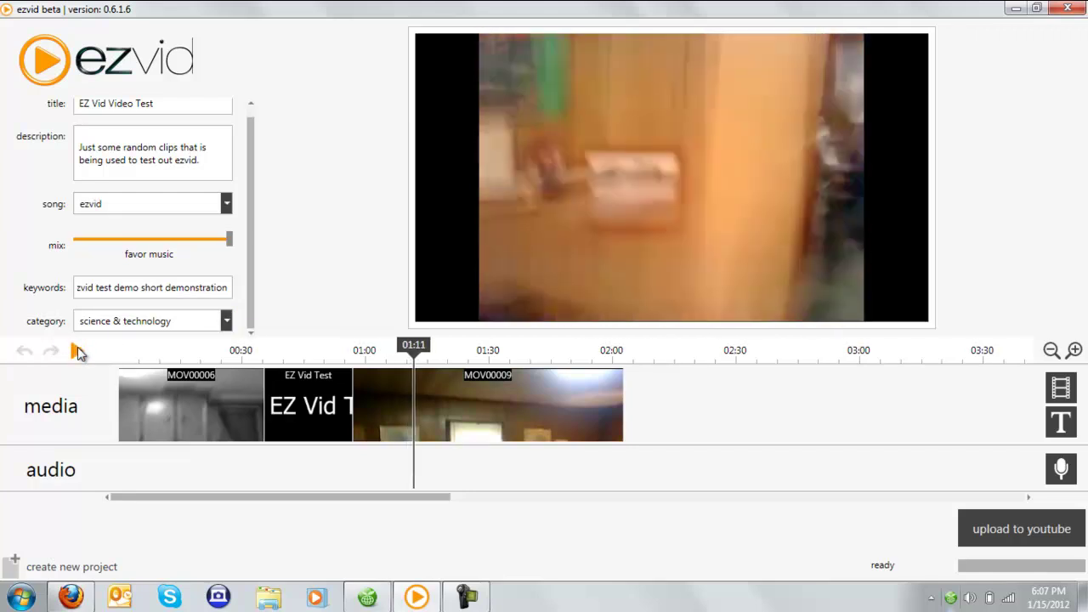
left_click_drag(625, 409, 451, 418)
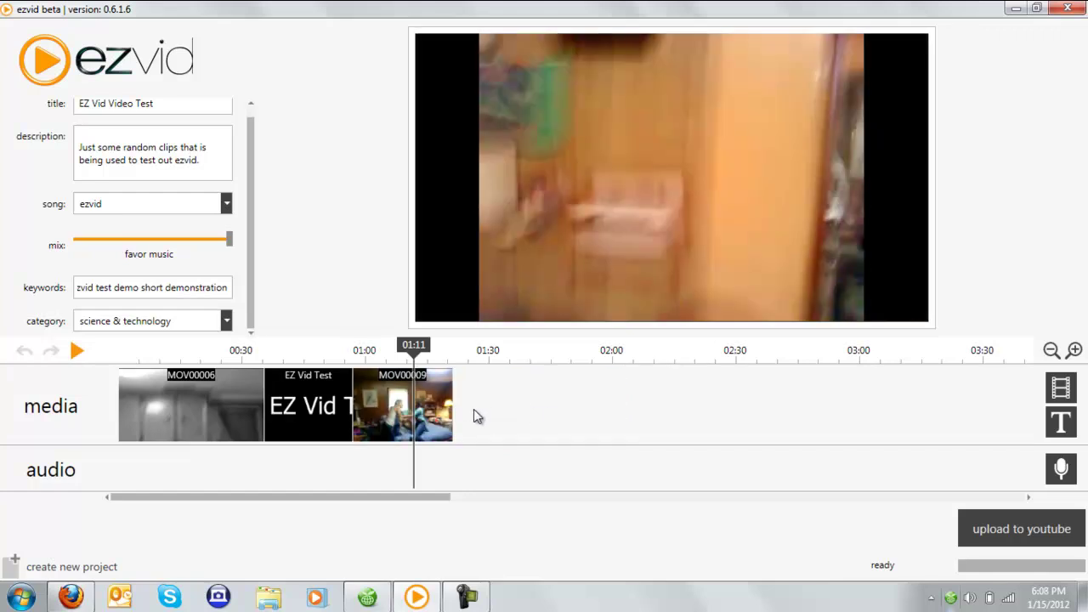
left_click(463, 497)
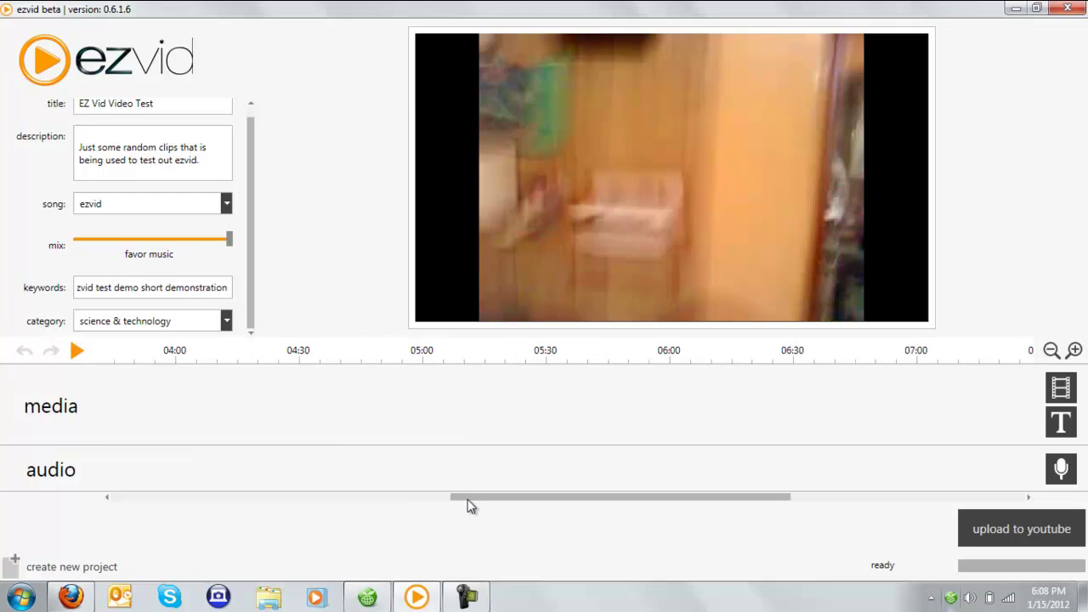
left_click(386, 497)
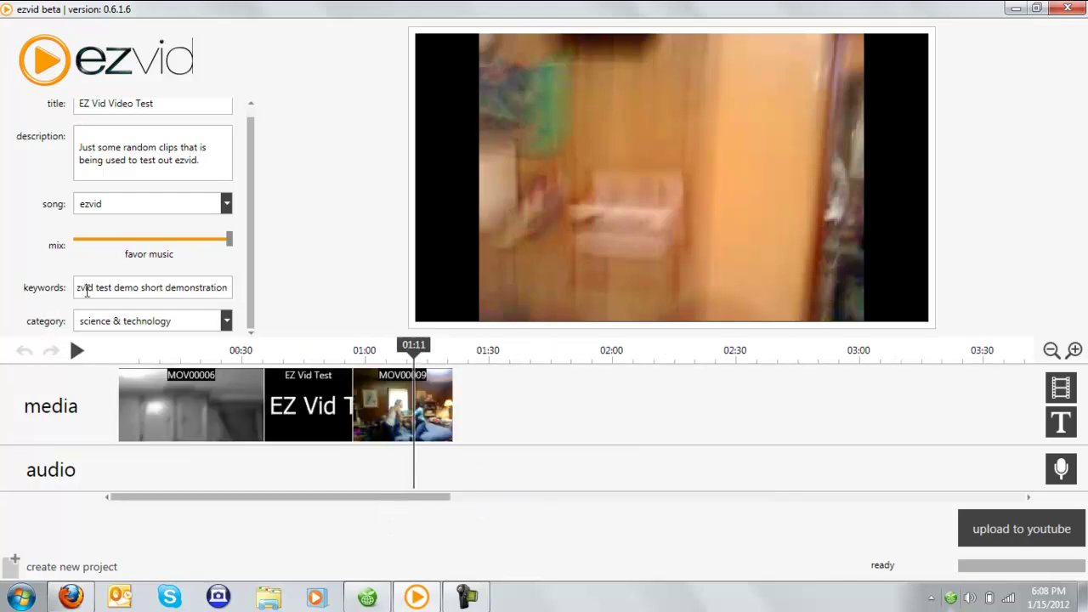
Import the 'Merry Everyone and Room Update' video from the Videos library
left_click(1060, 387)
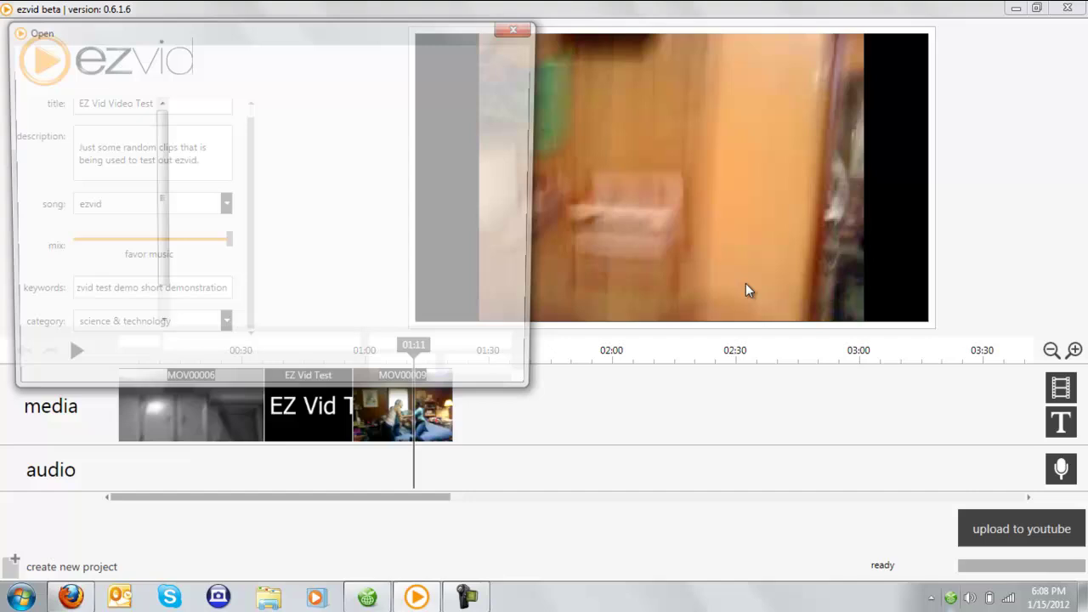
left_click(133, 54)
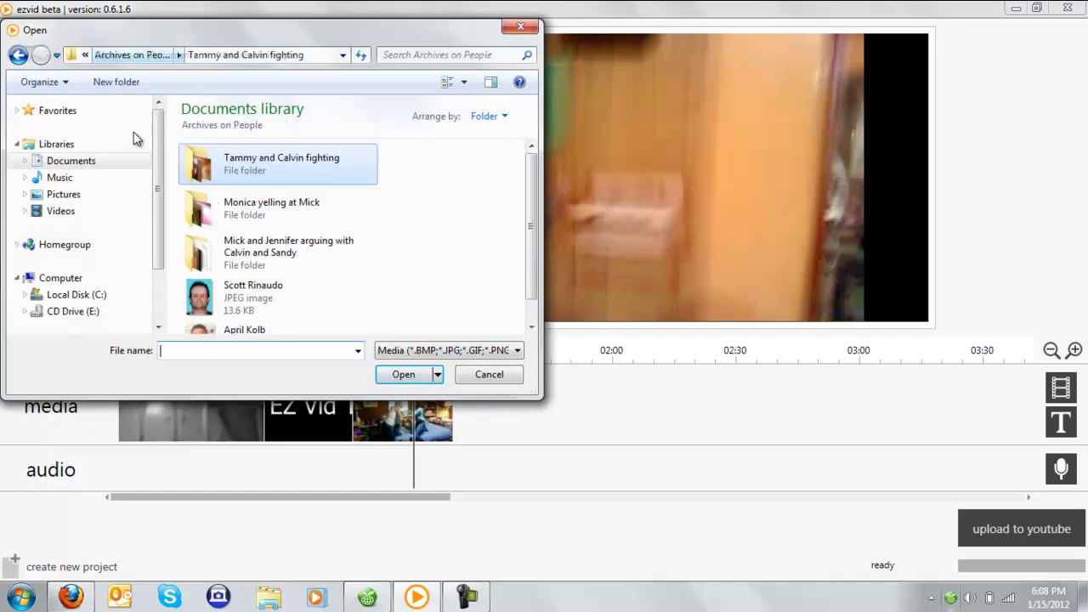
left_click(85, 212)
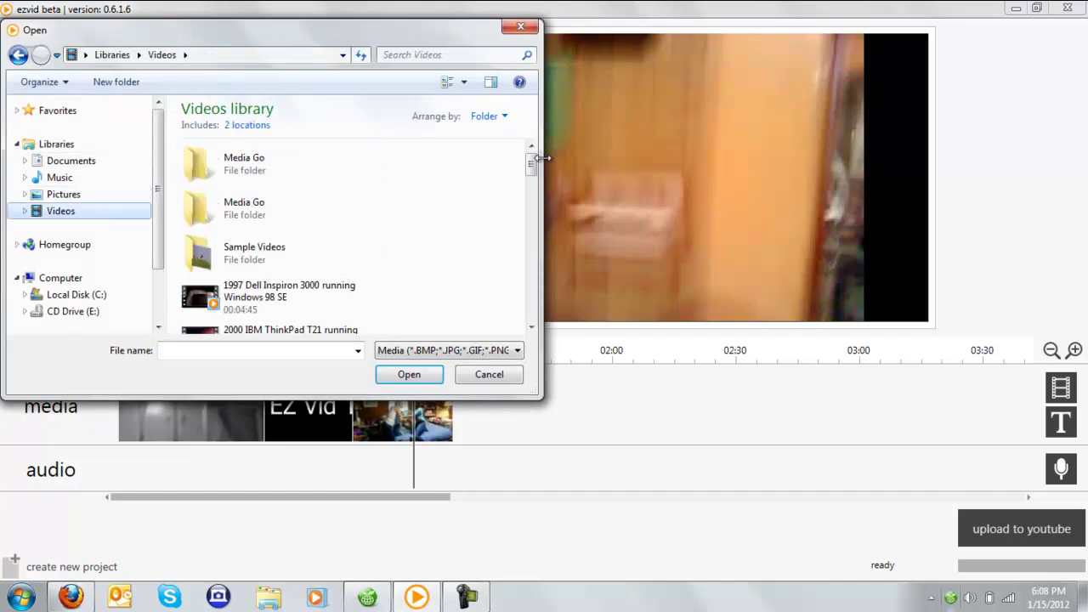
left_click_drag(532, 159, 533, 242)
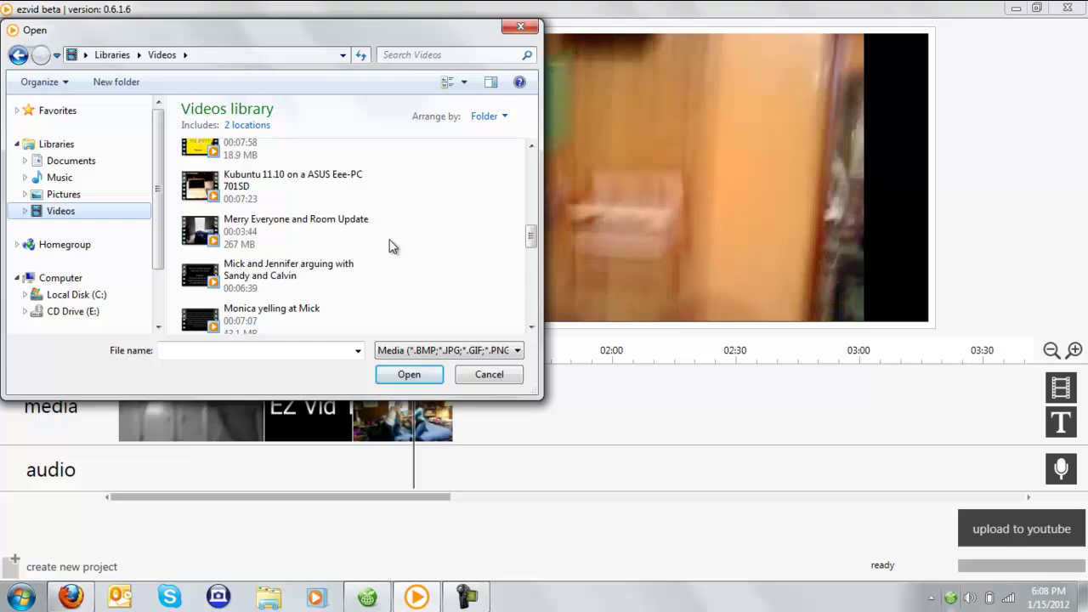
double_click(336, 231)
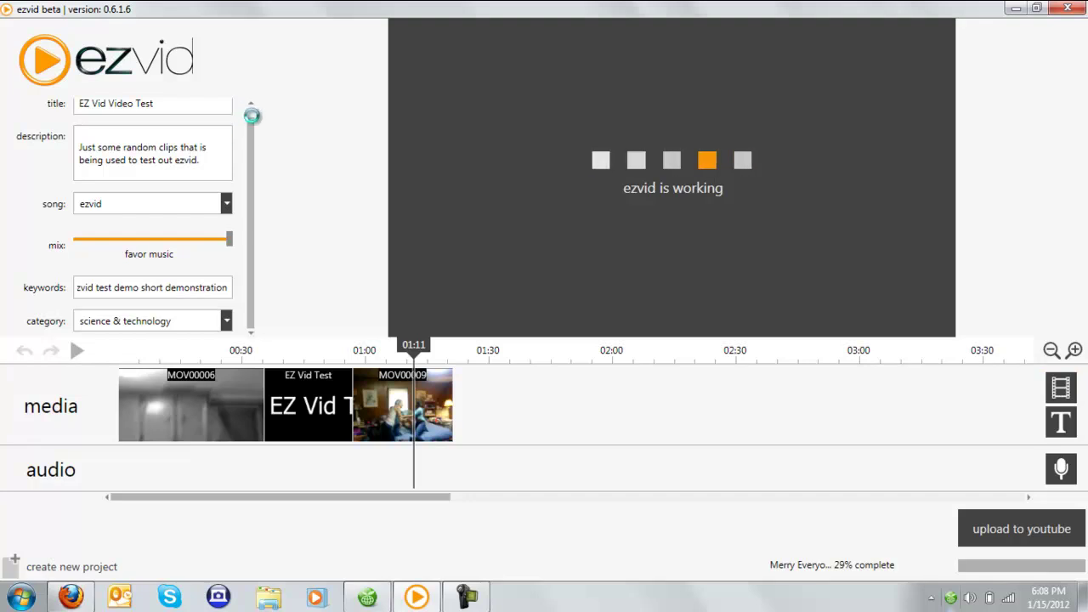
Zoom the timeline out to see the full track while the import finishes
scroll(248, 110, "up", 2)
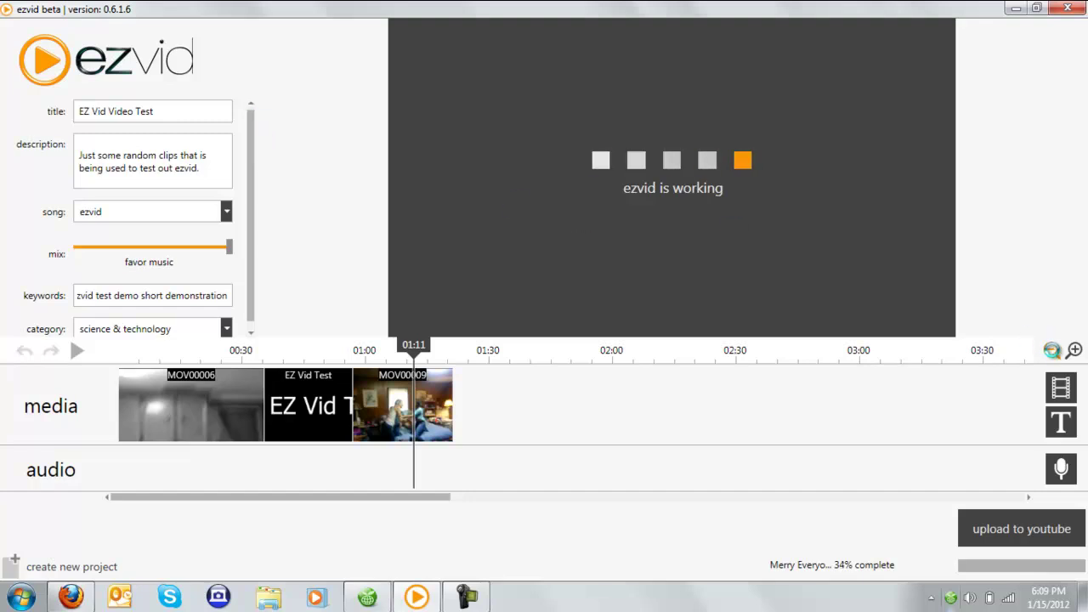
left_click(1052, 349)
left_click(1052, 349)
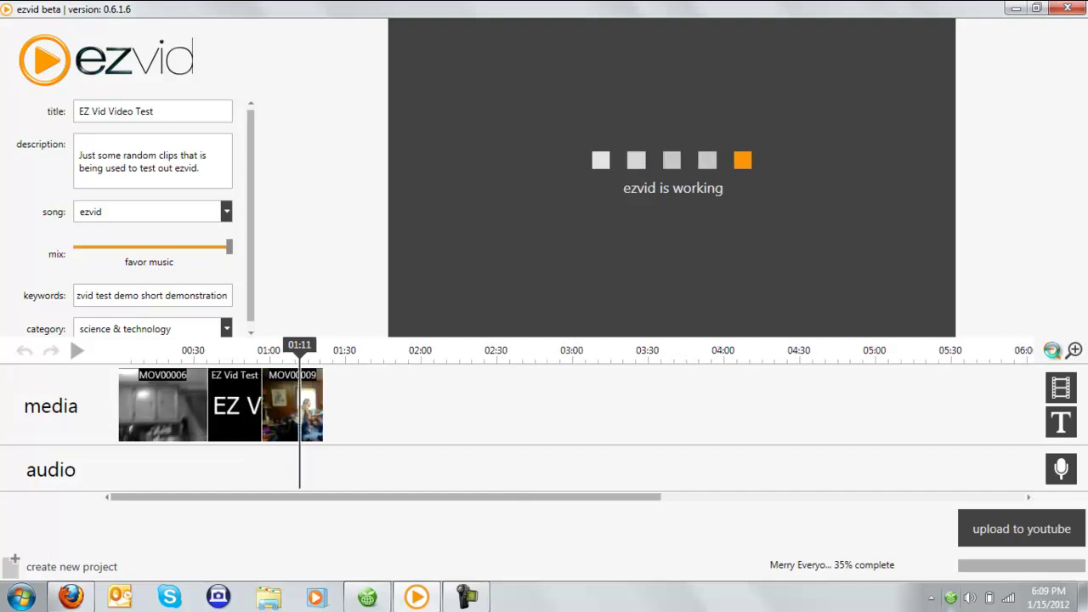
left_click(1073, 349)
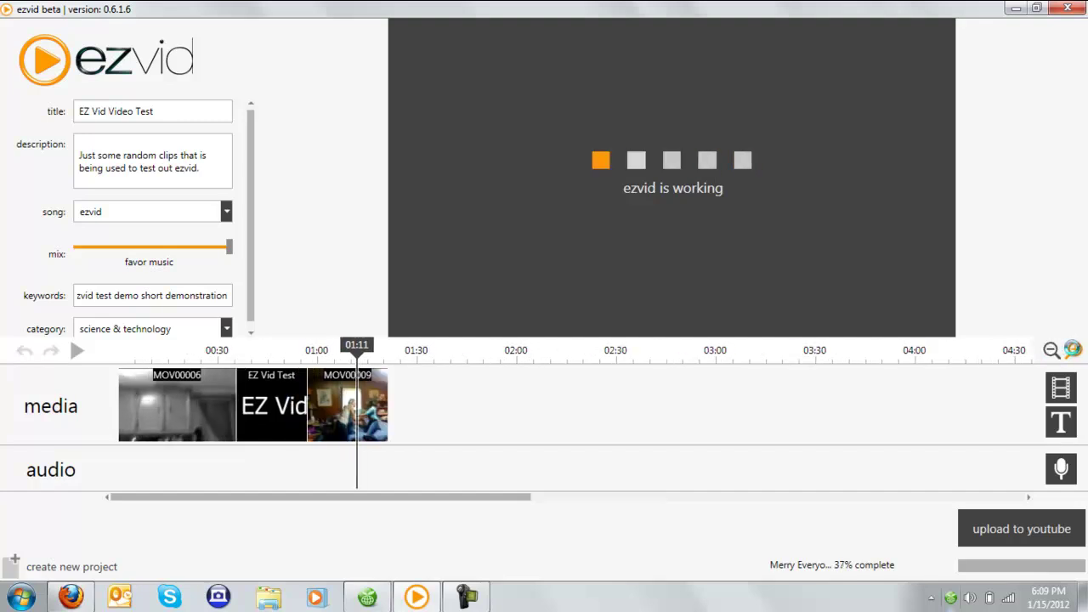
left_click(1052, 349)
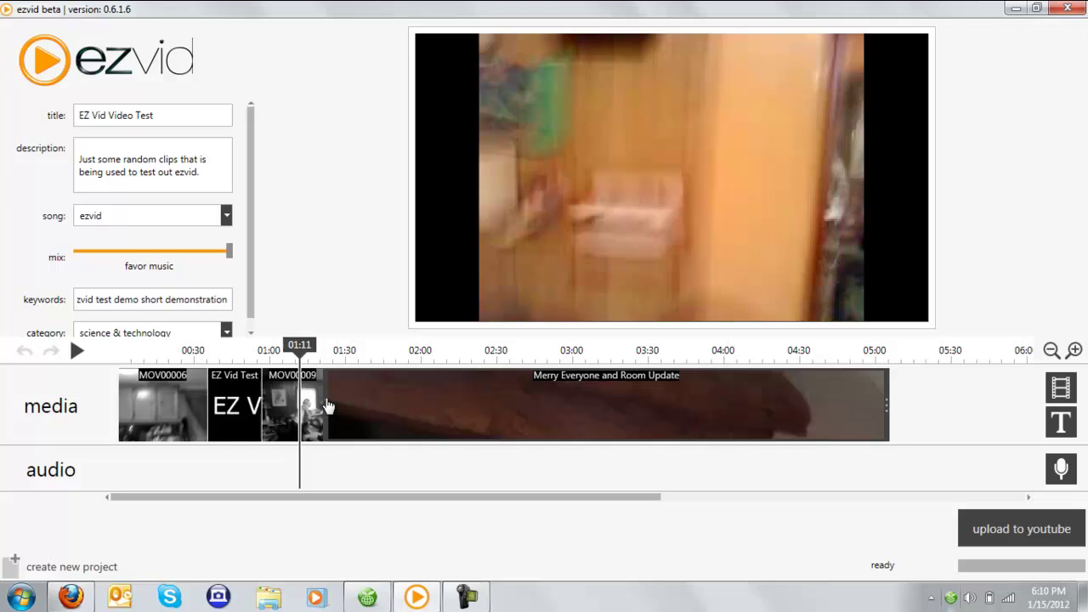
Trim the end of the Merry Everyone and Room Update clip so the media track finishes around 02:15
left_click_drag(328, 402, 473, 413)
left_click_drag(887, 404, 479, 429)
left_click_drag(301, 355, 379, 355)
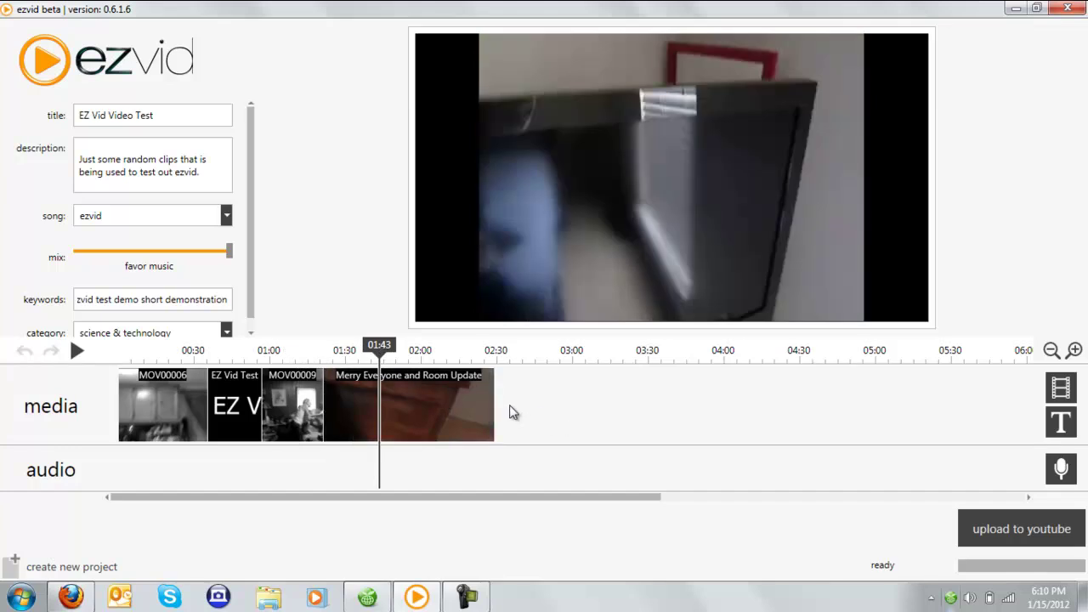
mouse_move(497, 412)
left_mouse_down()
mouse_move(463, 407)
mouse_move(450, 416)
left_mouse_up()
left_click_drag(483, 498, 654, 493)
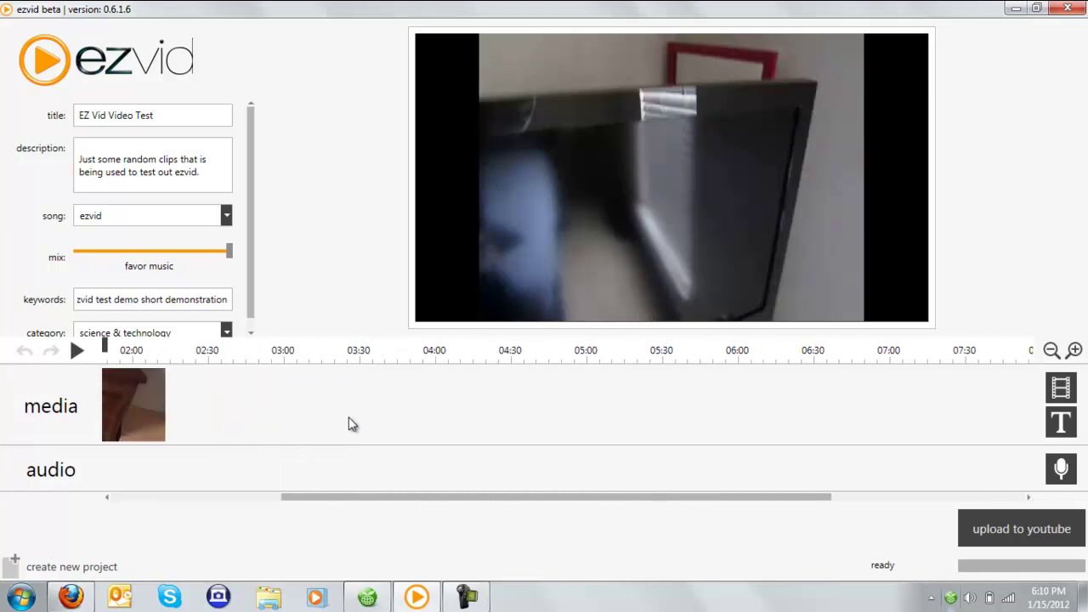
Create a new text slide and replace its placeholder text, starting with 'The'
left_click(1069, 429)
left_click_drag(763, 331, 359, 266)
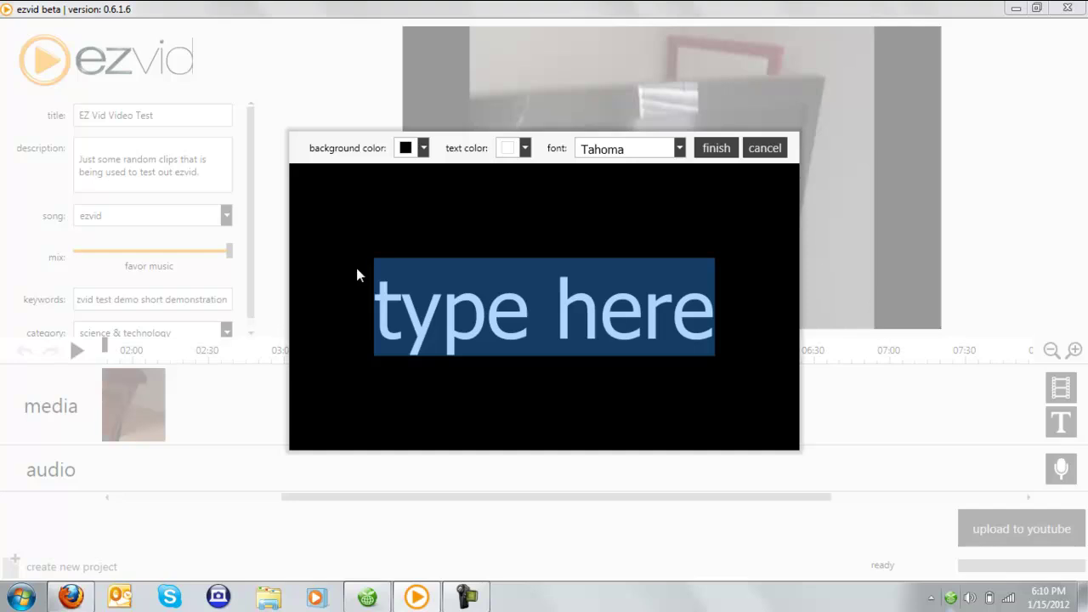
type("I")
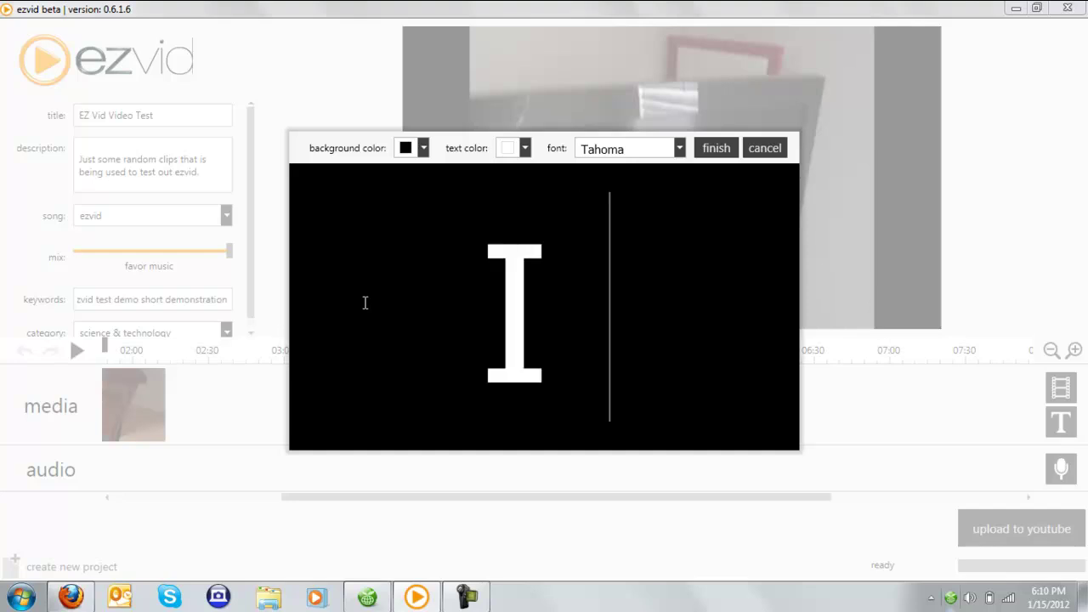
key("BackSpace")
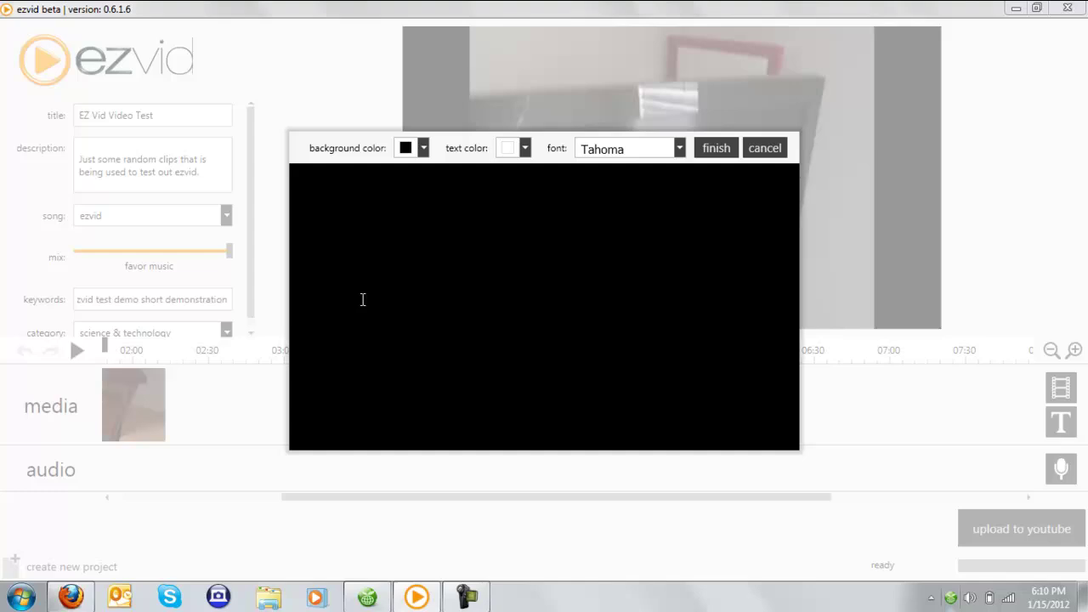
type("Te")
key("BackSpace")
key("BackSpace")
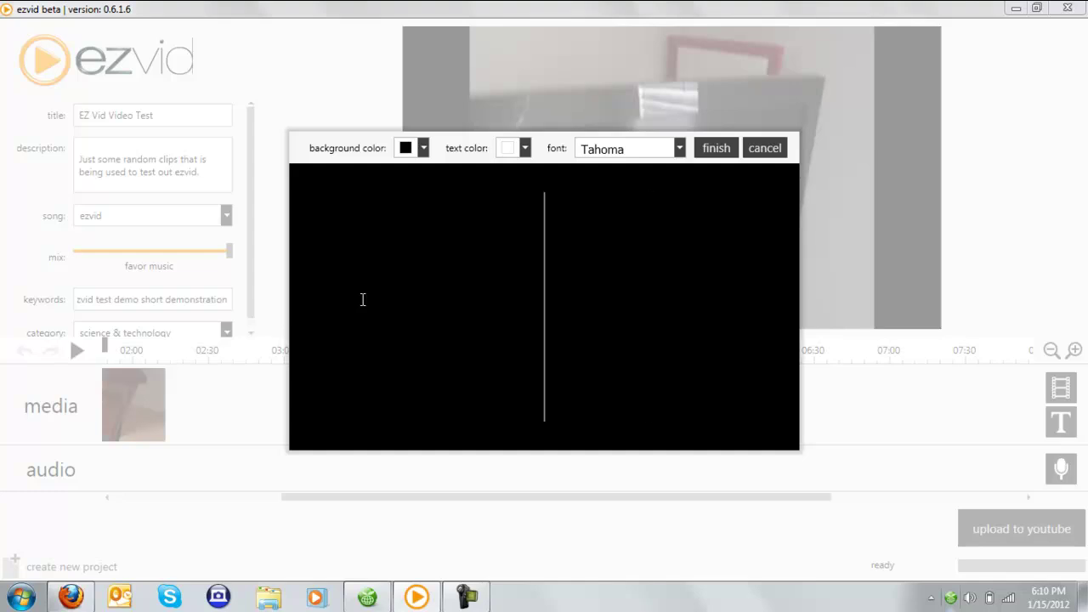
type("I")
key("BackSpace")
key("BackSpace")
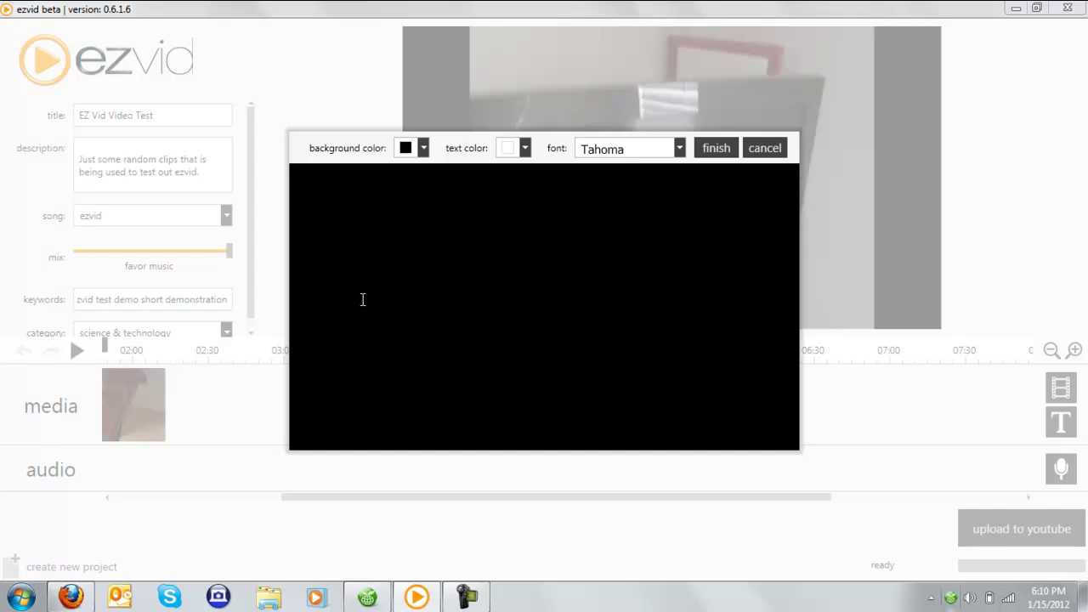
type("The")
key("BackSpace")
Finish the text 'This video has a mix random clips to use test out EZVid' and add the slide
type("is")
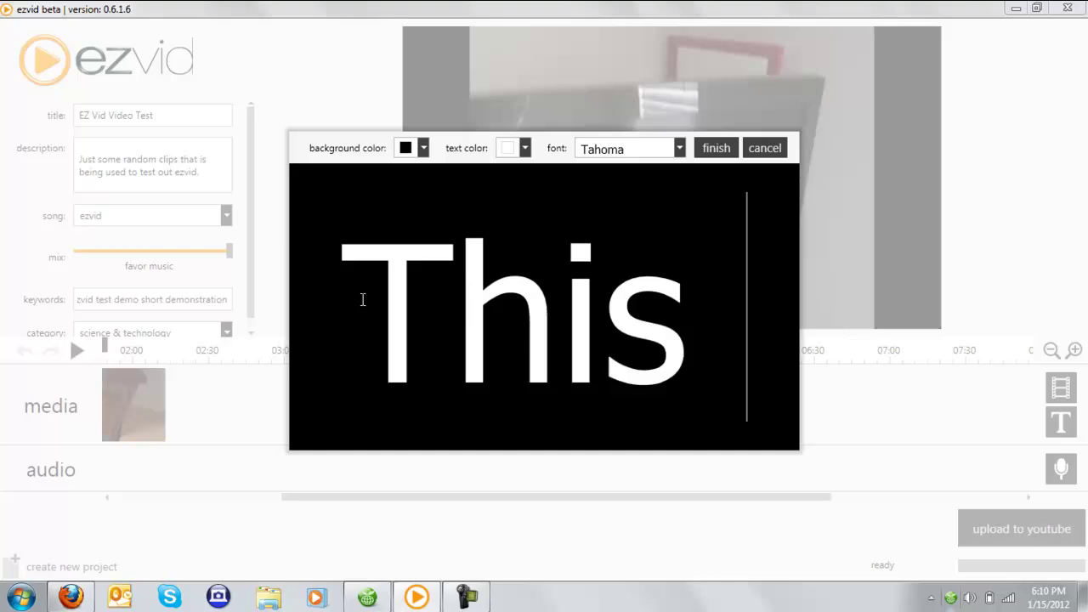
type(" video")
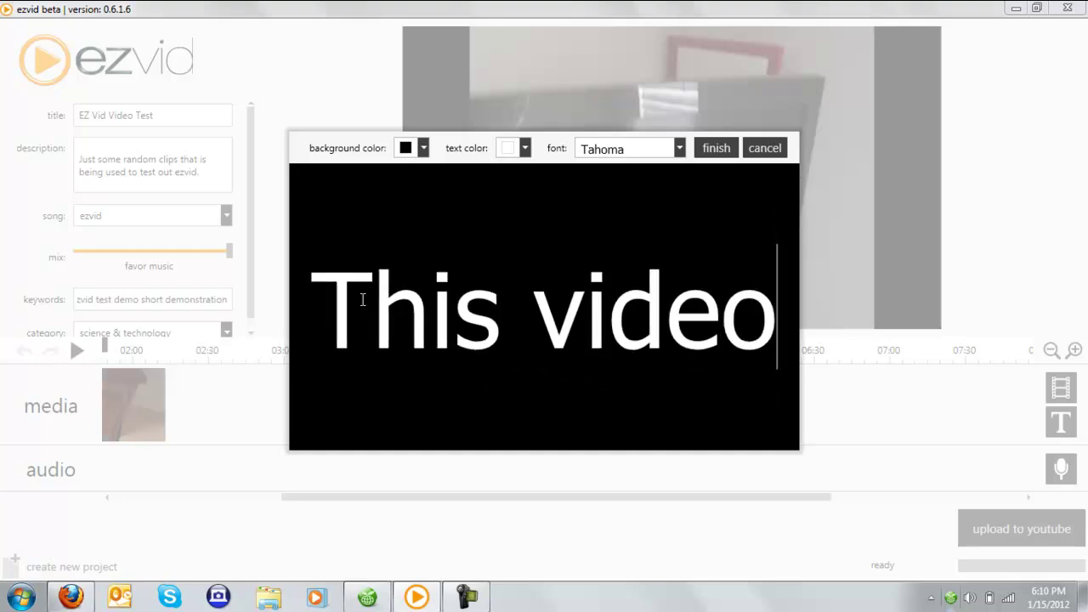
type(" has mix")
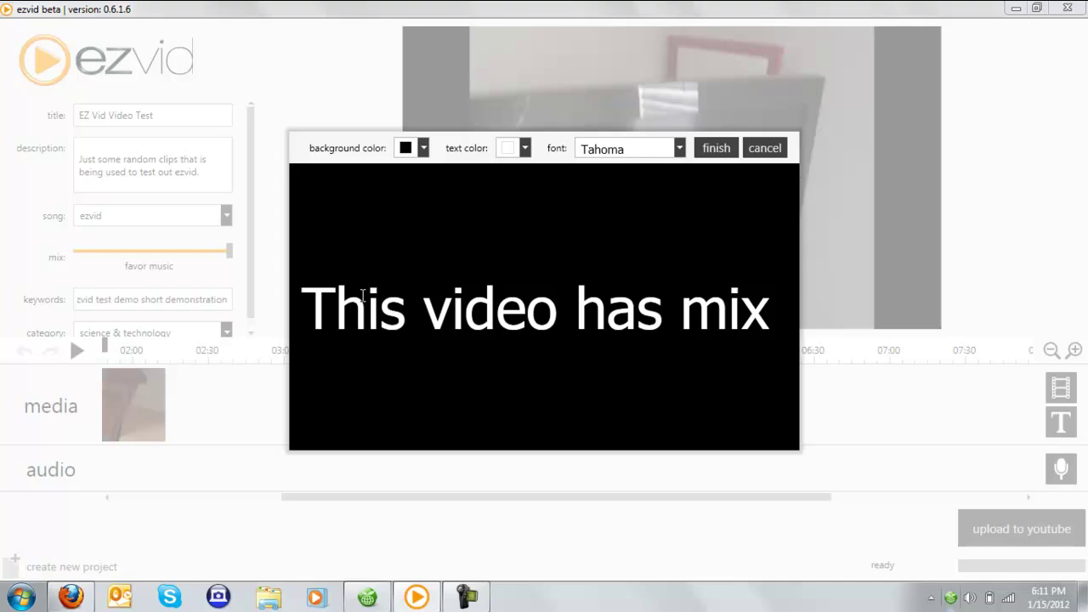
key("BackSpace")
key("BackSpace")
key("BackSpace")
key("BackSpace")
type("a mix random ")
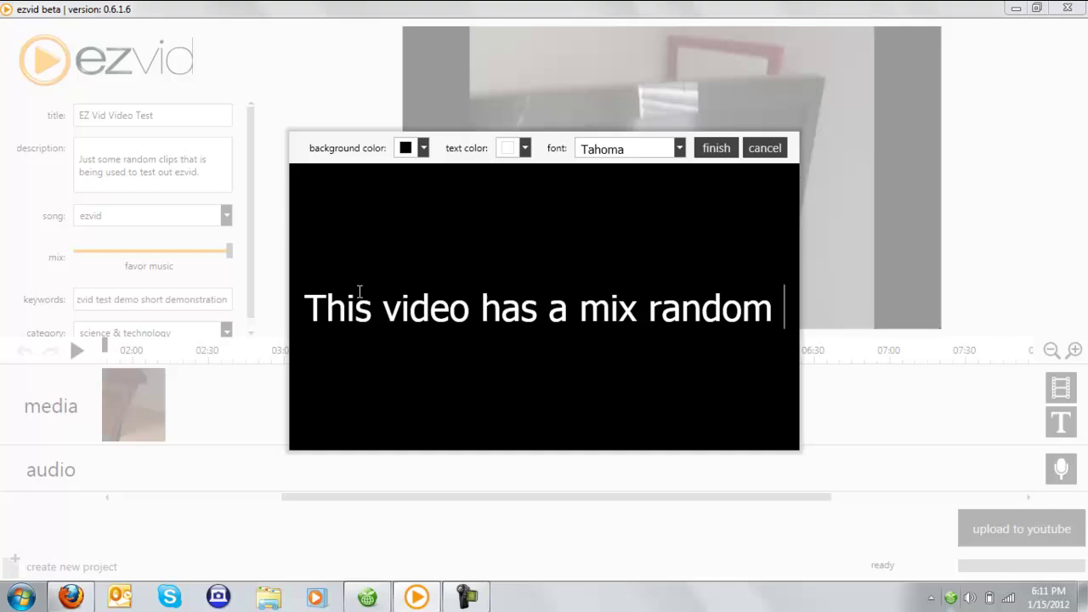
type("clips to use t")
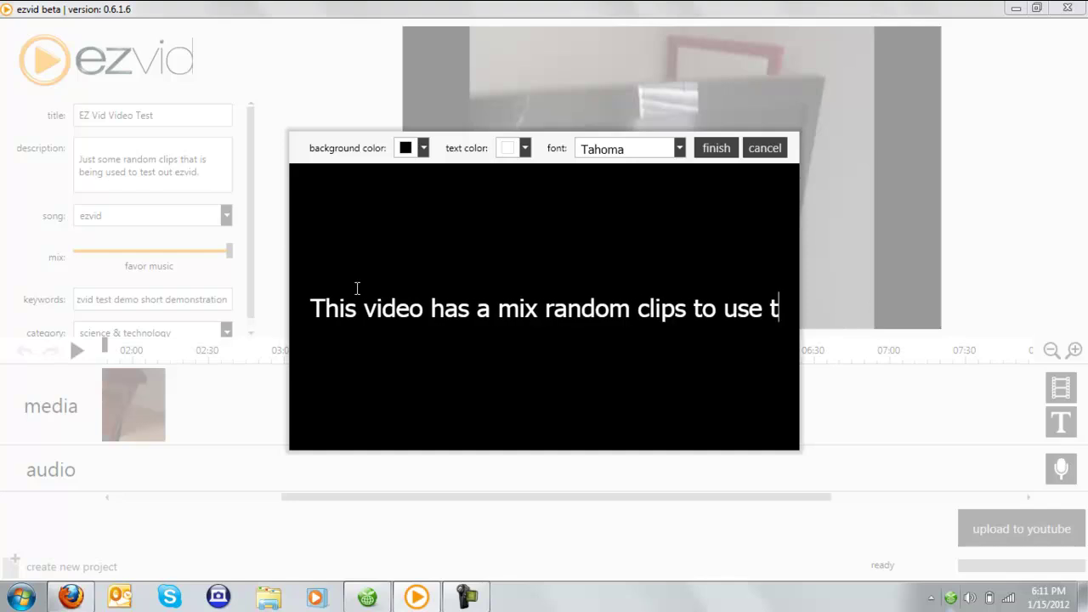
type("est out E")
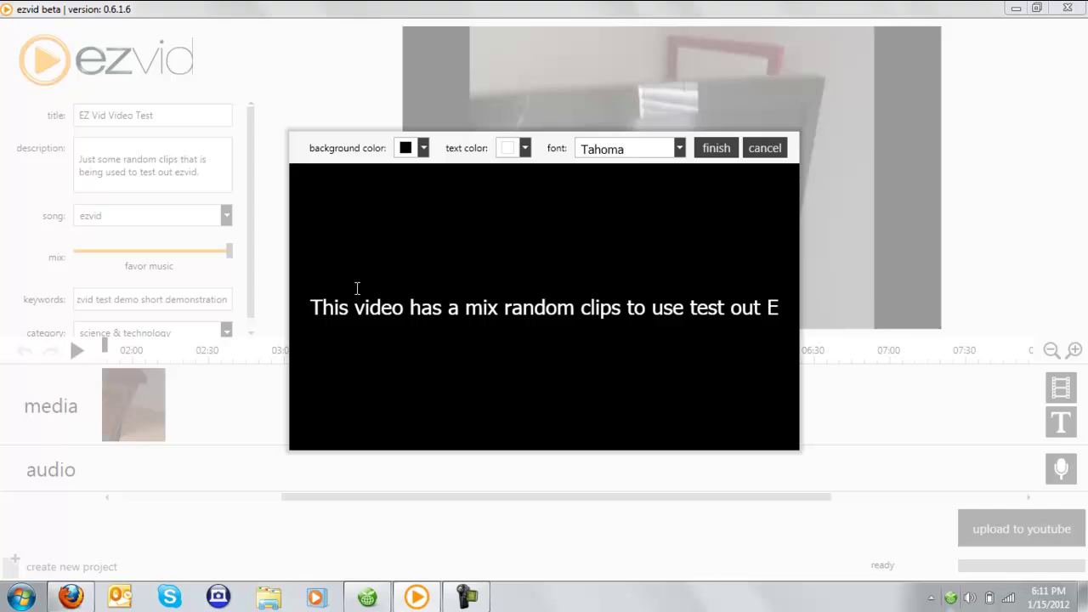
type("ZVid")
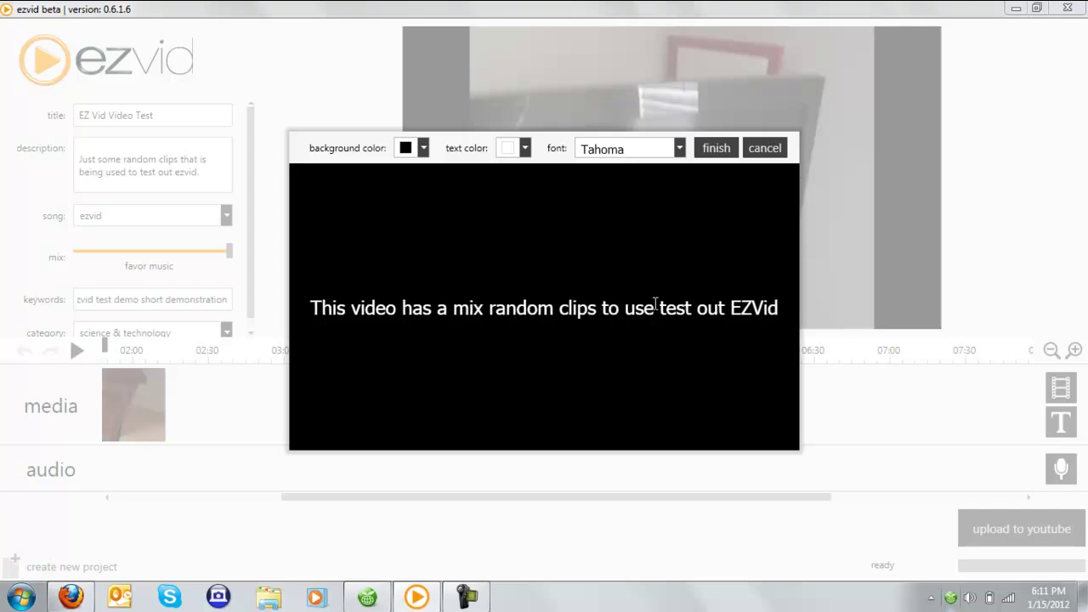
left_click(714, 148)
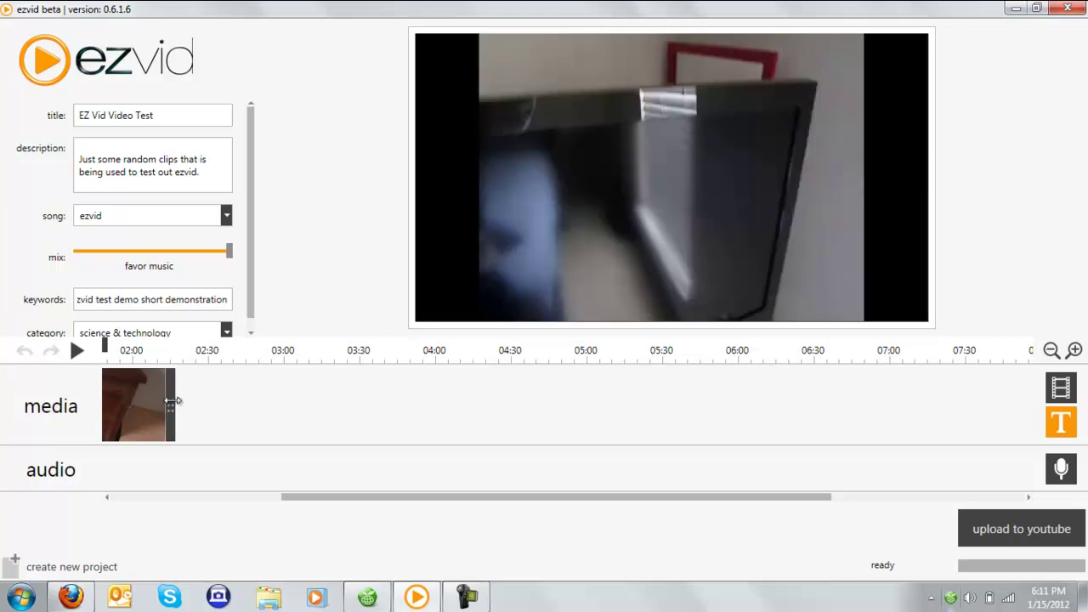
Stretch the closing text slide so the media track ends around 03:00
left_click_drag(172, 400, 286, 406)
left_click(263, 422)
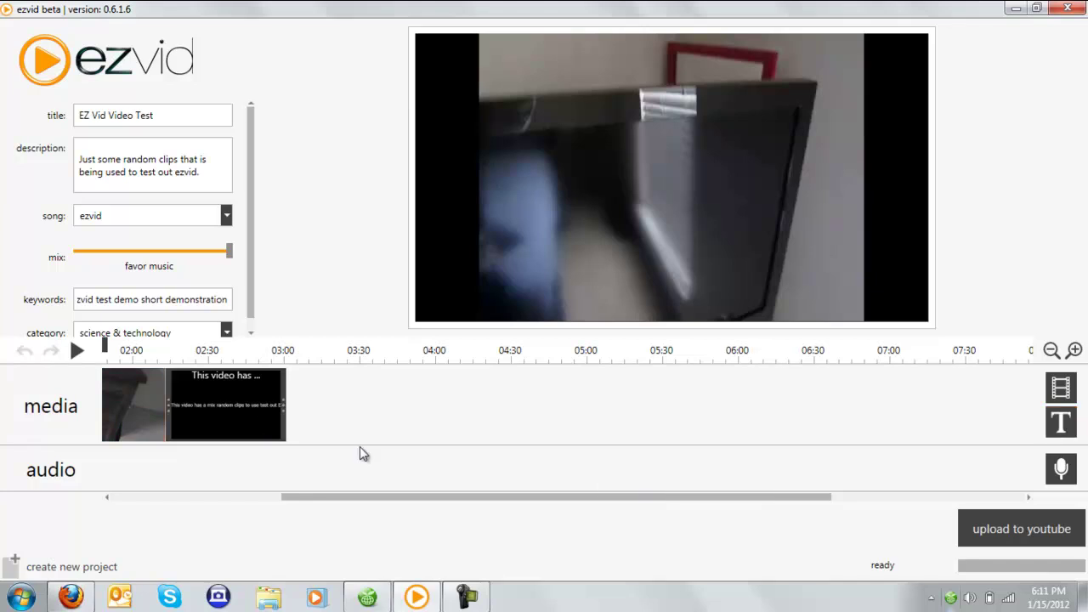
right_click(213, 381)
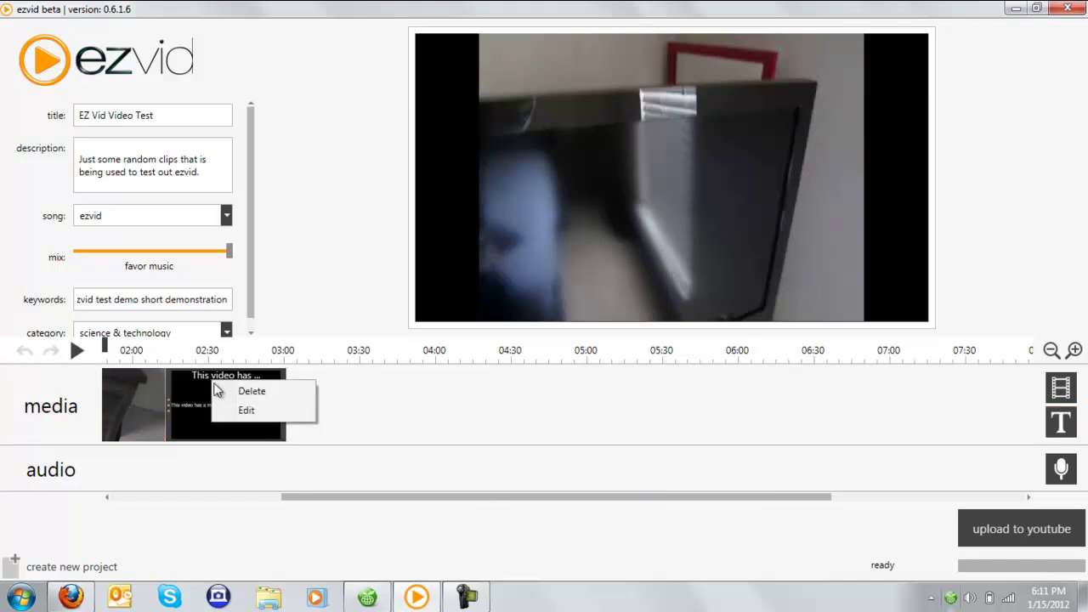
left_click(215, 491)
left_click(209, 497)
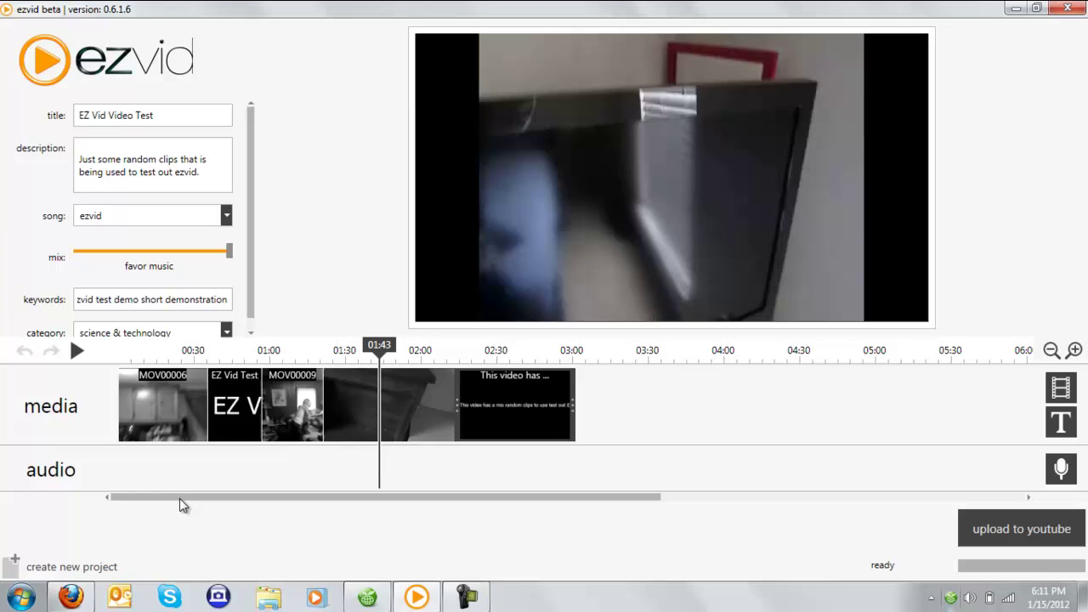
Choose upload to YouTube and agree to the YouTube terms so rendering begins
left_click(1017, 516)
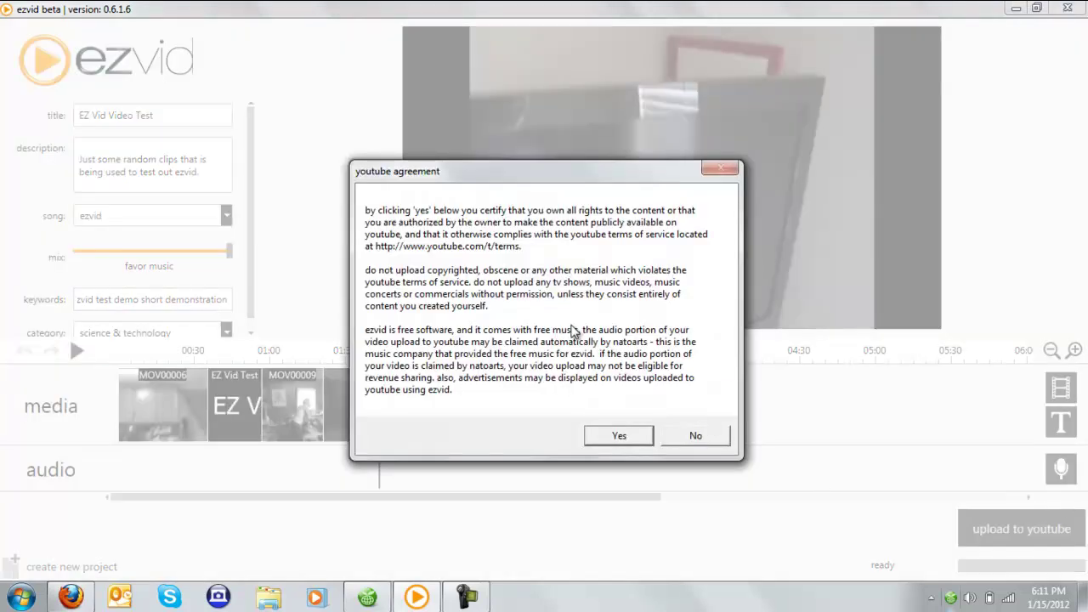
left_click(618, 436)
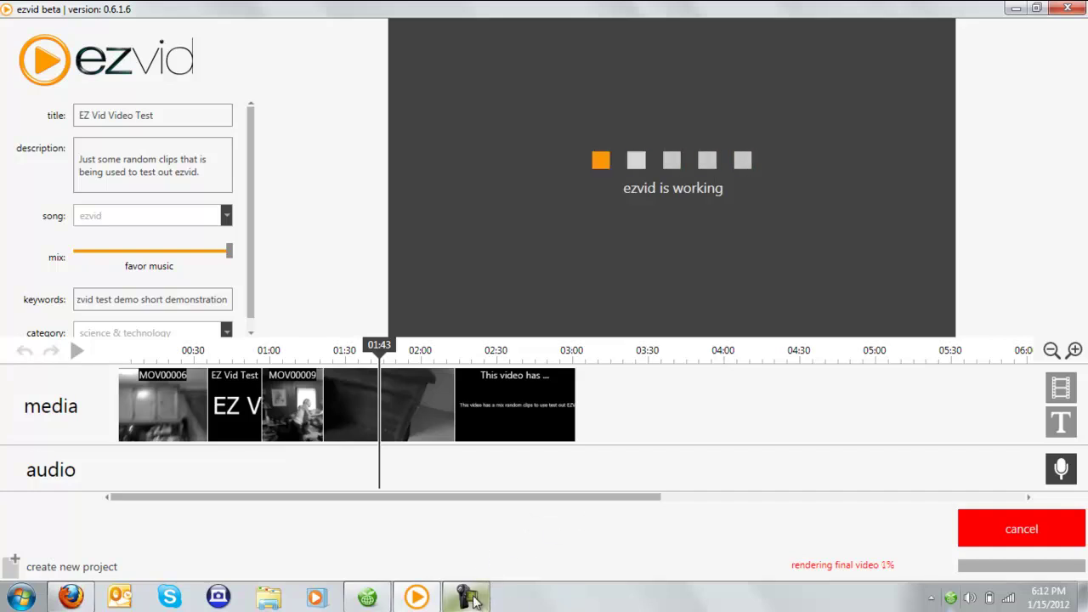
Restore Debut Video Capture from the taskbar and stop the recording at 0:10:07
mouse_move(474, 600)
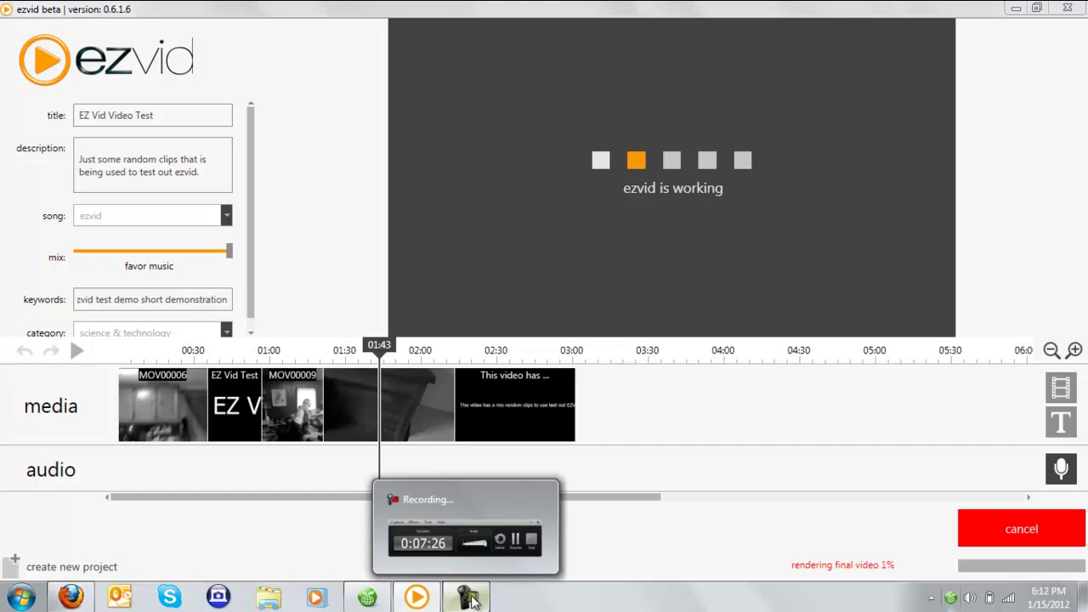
left_click(472, 600)
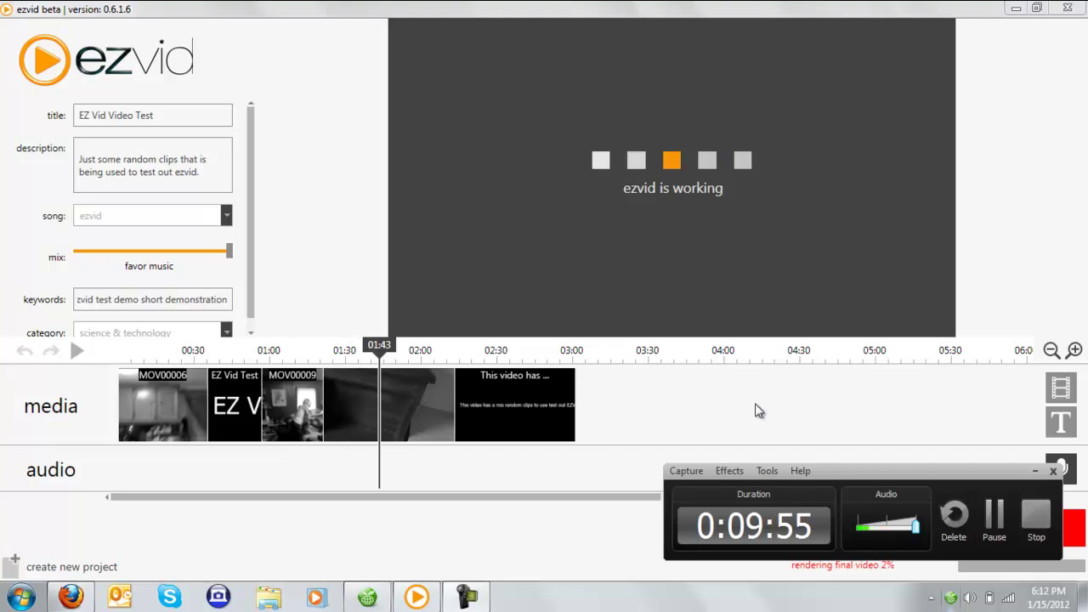
left_click(1031, 520)
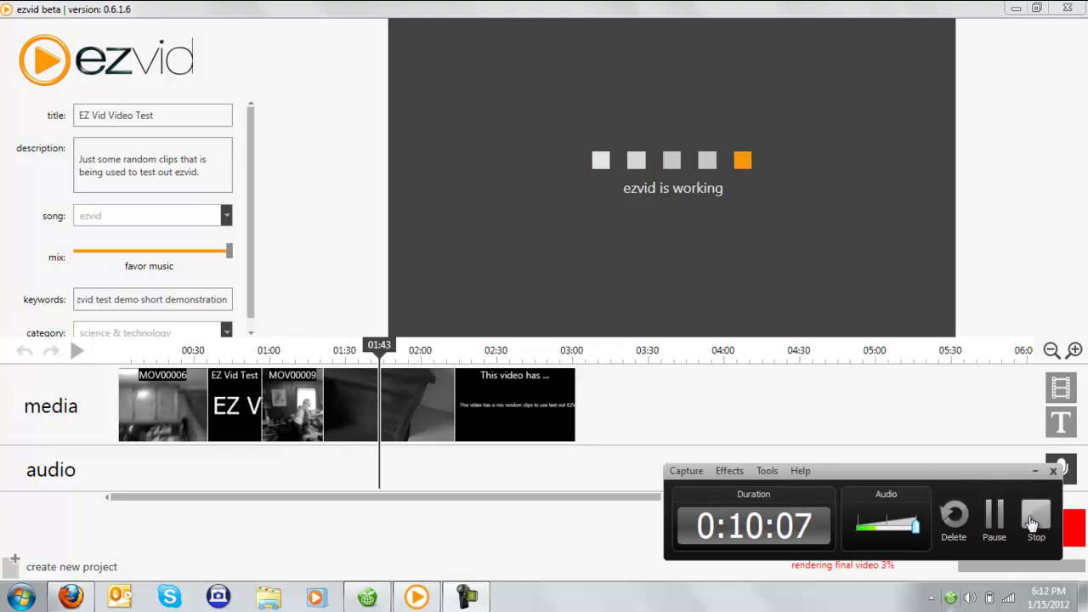